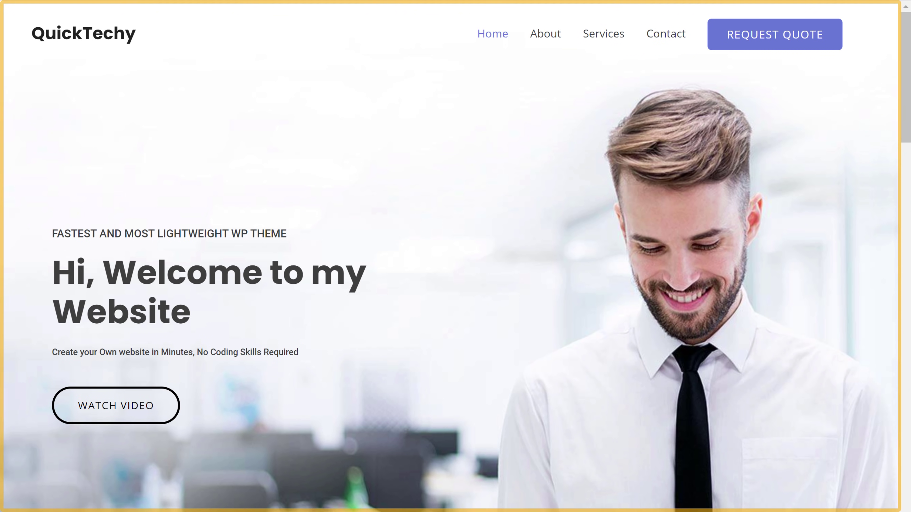
scroll(455, 256, down, 20)
scroll(2, 133, down, 20)
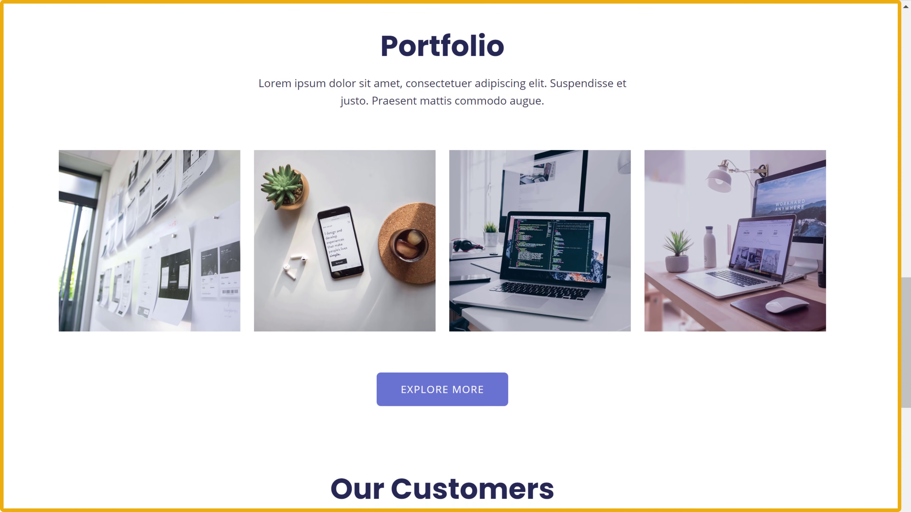
scroll(2, 133, down, 4)
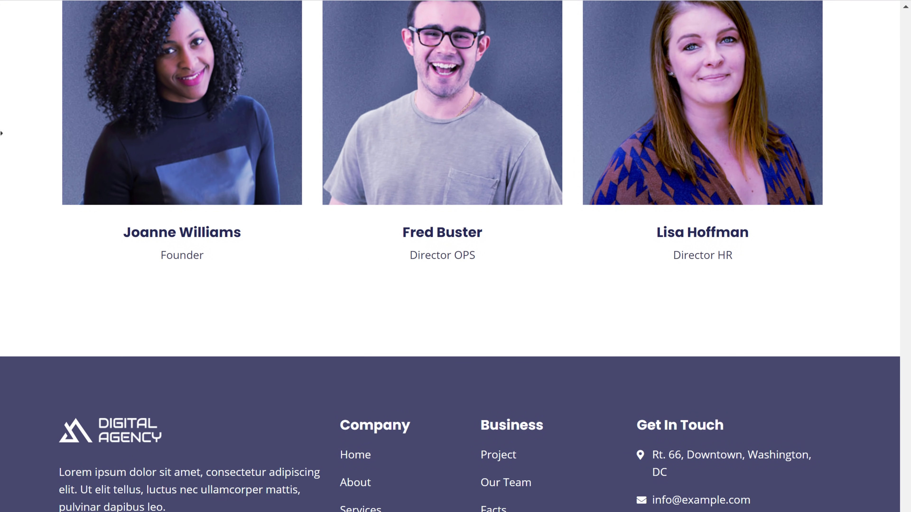
scroll(2, 133, up, 20)
scroll(2, 153, up, 20)
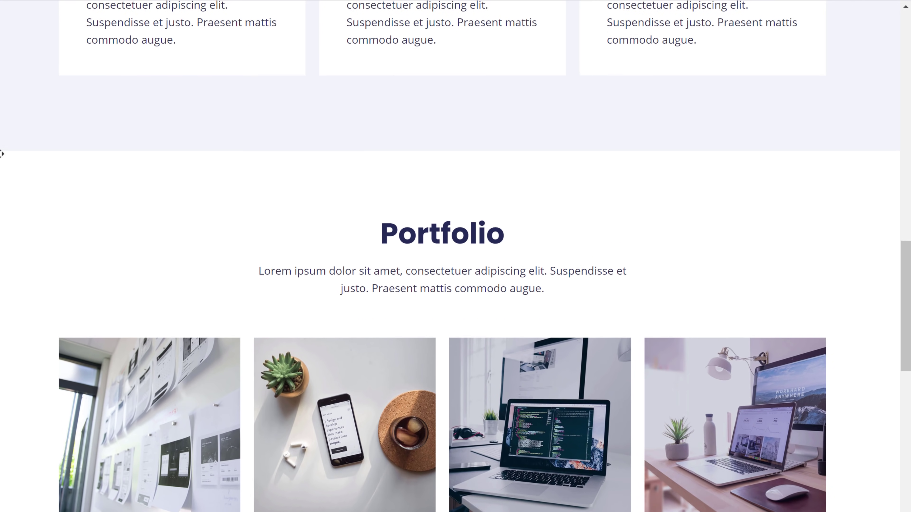
scroll(2, 154, up, 2)
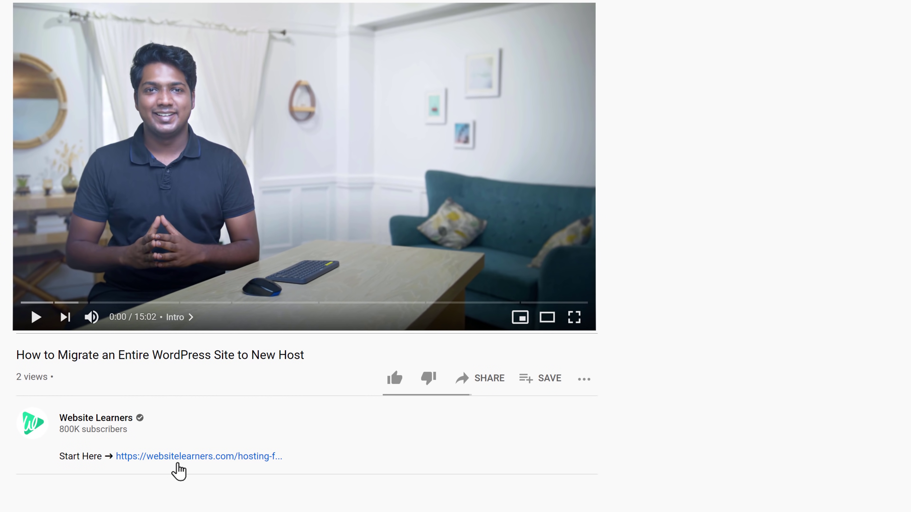
Open the 'Start Here' Website Learners Hosting finder link from the video description.
click(177, 462)
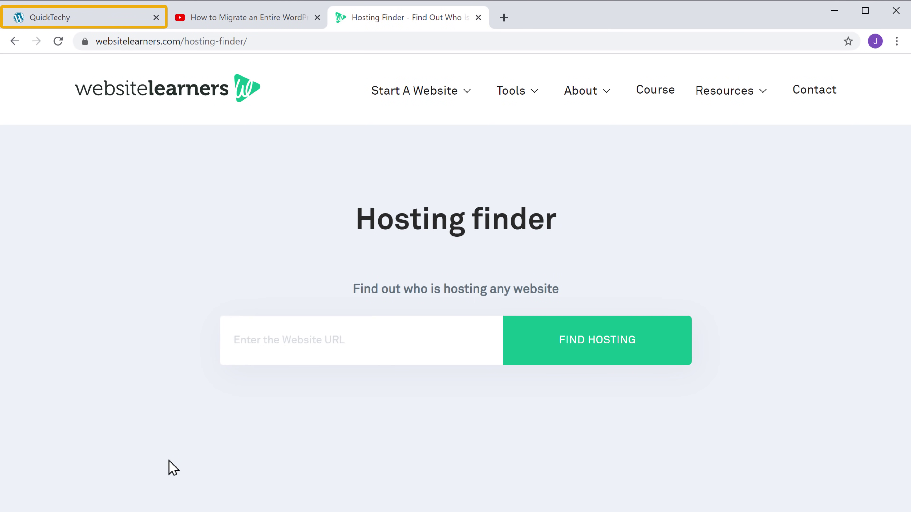
Copy the quicktechy.com address from the QuickTechy site's address bar.
click(108, 26)
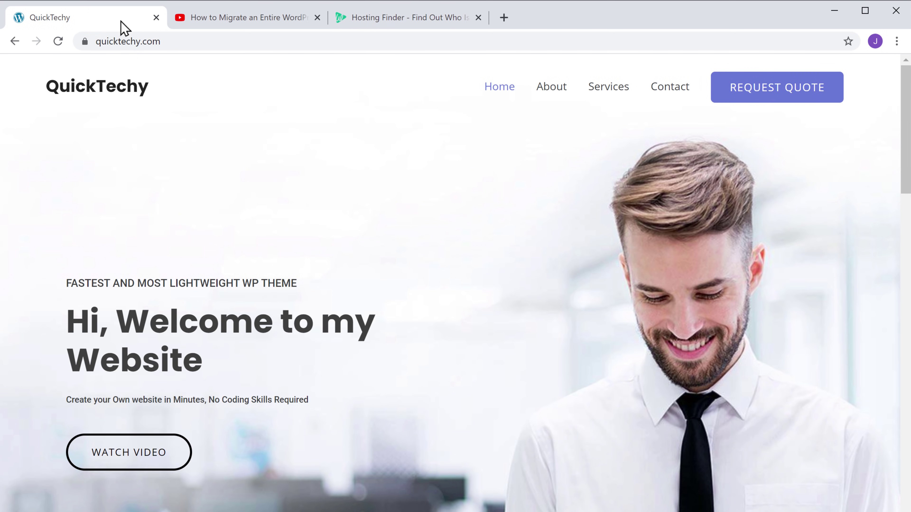
click(180, 38)
right_click(181, 38)
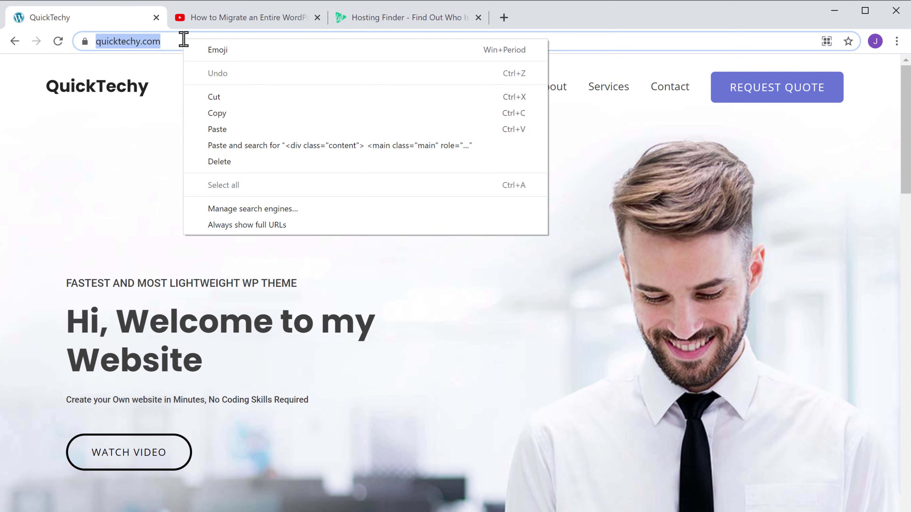
click(213, 115)
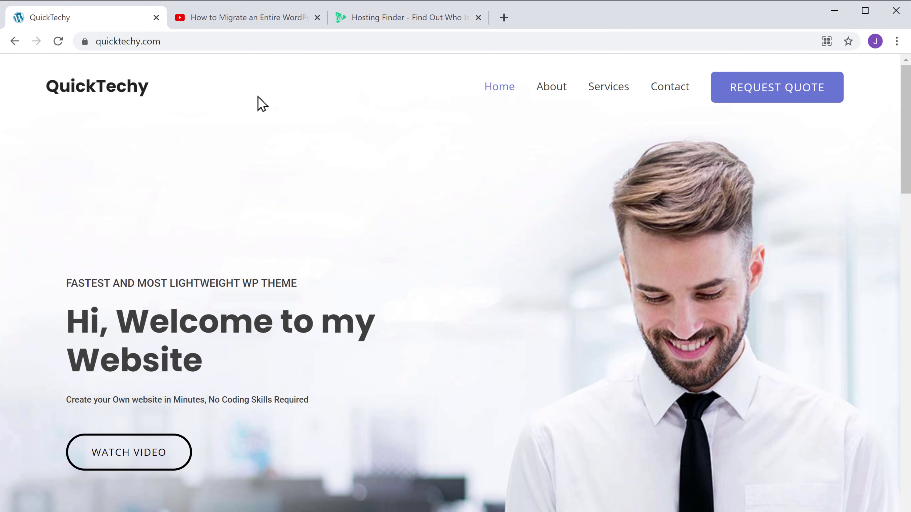
Paste quicktechy.com into the Hosting finder and run FIND HOSTING, showing it's hosted on GoDaddy.
click(364, 22)
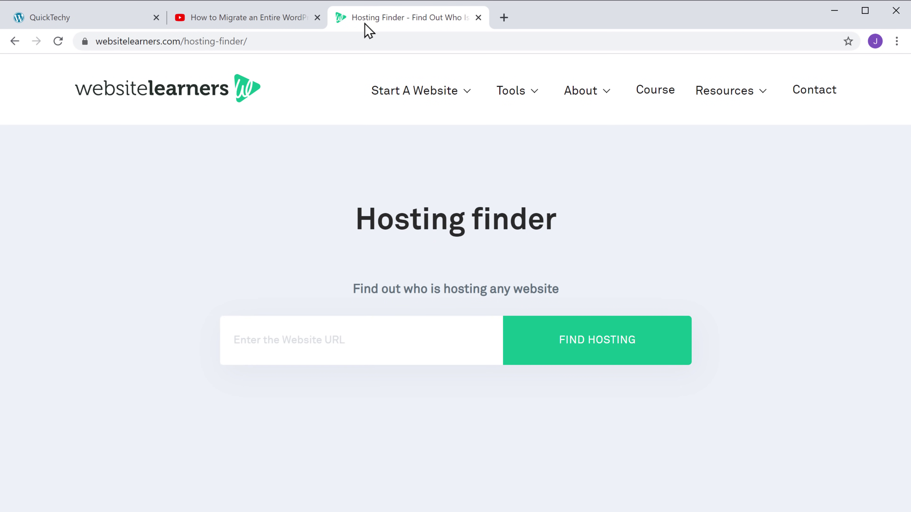
right_click(358, 340)
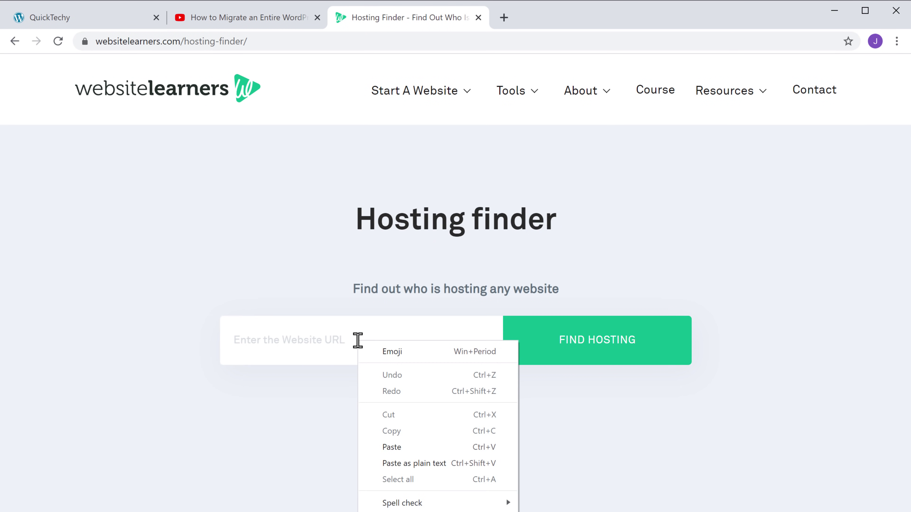
click(390, 449)
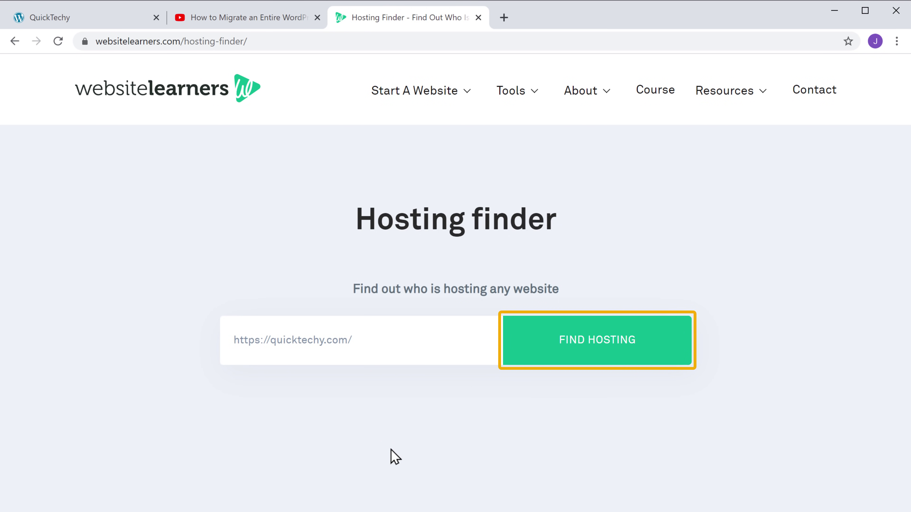
click(571, 348)
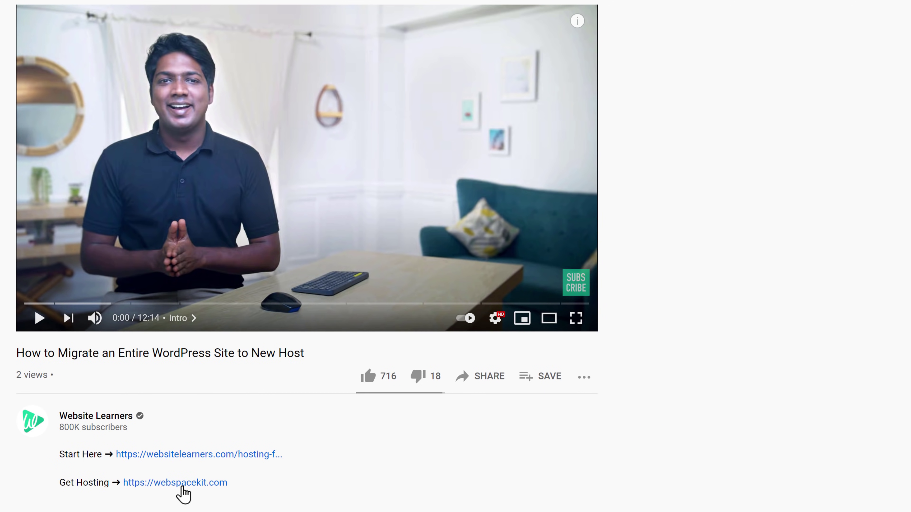
Order WebSpaceKit's Starter plan using the existing domain quicktechy.com with 12-month billing.
click(181, 485)
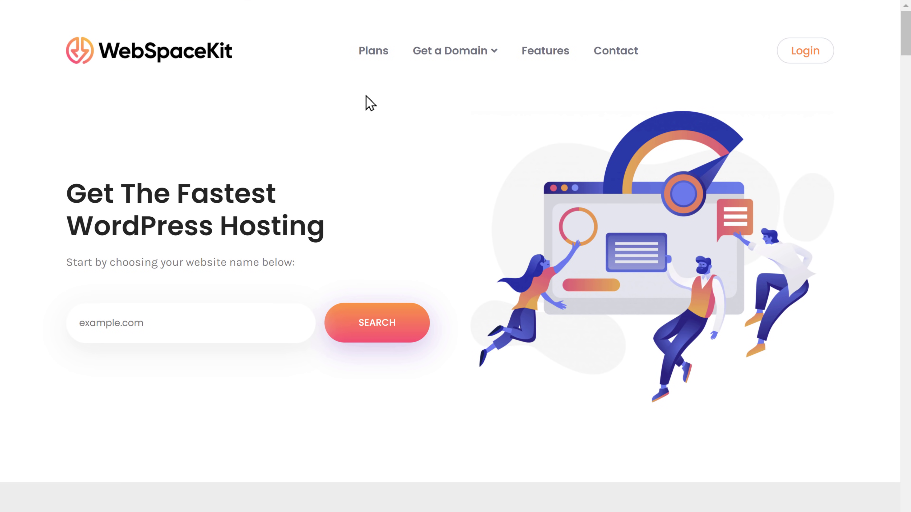
click(370, 57)
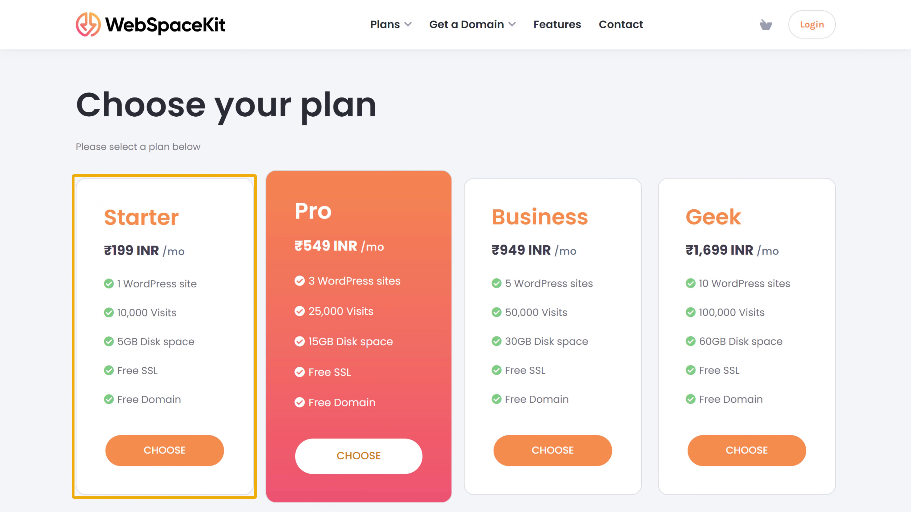
click(160, 461)
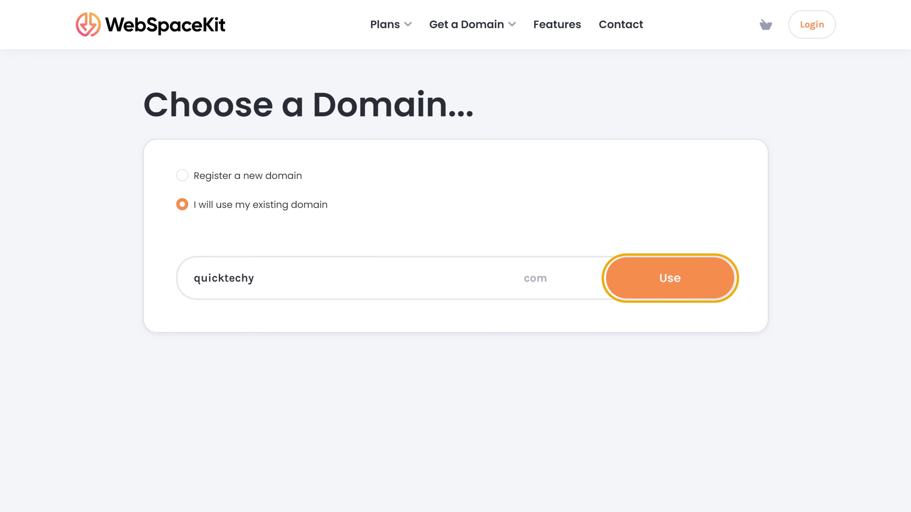
click(667, 287)
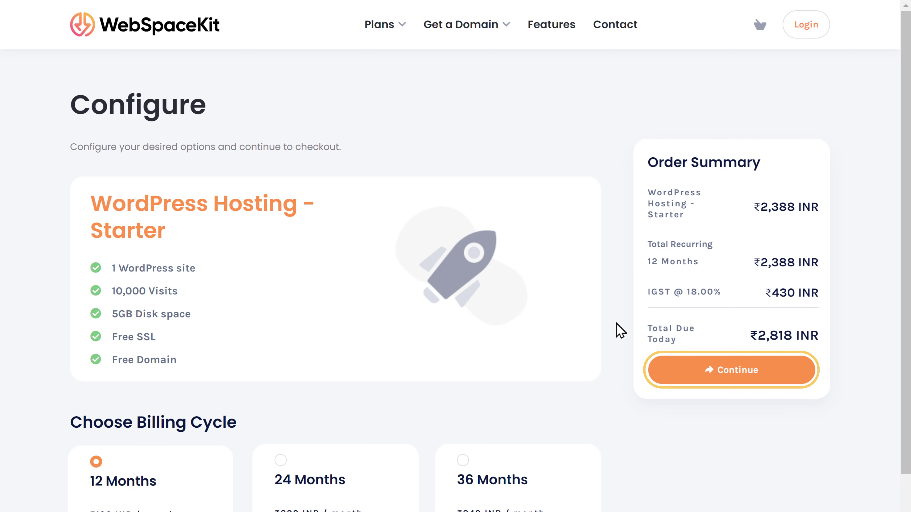
Proceed to checkout and fill the new account's name, e-mail, phone, address and password.
click(735, 380)
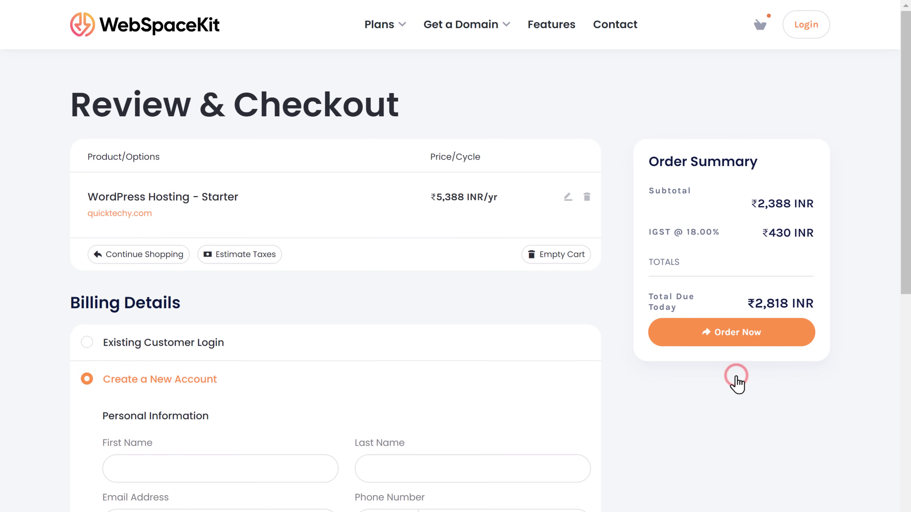
scroll(737, 385, down, 5)
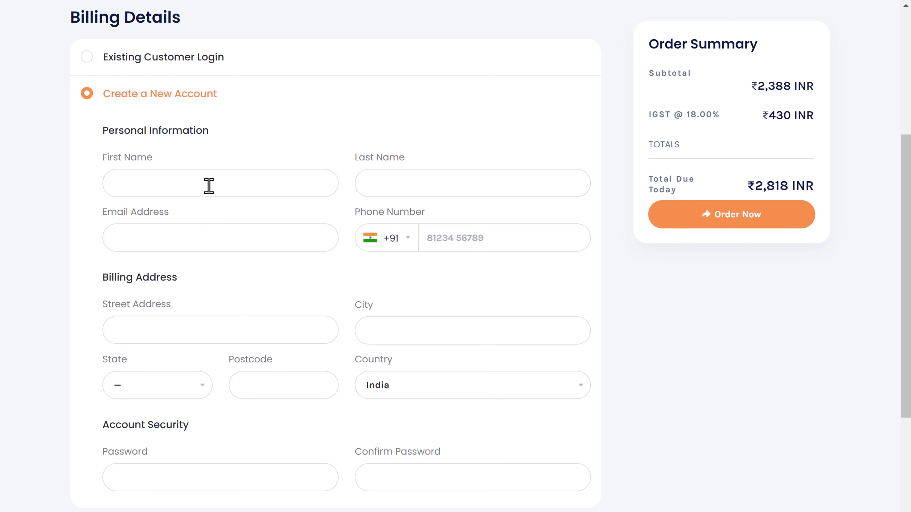
click(190, 184)
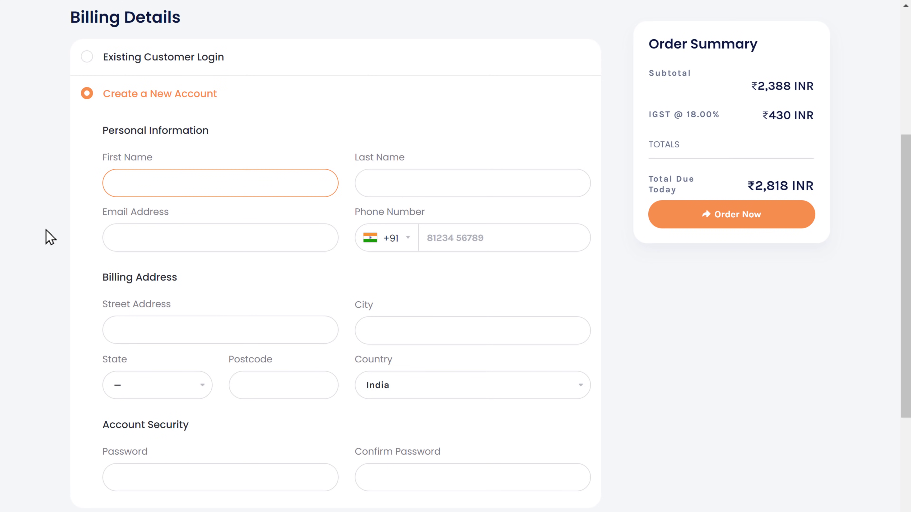
key(Tab)
text(Allen)
key(Tab)
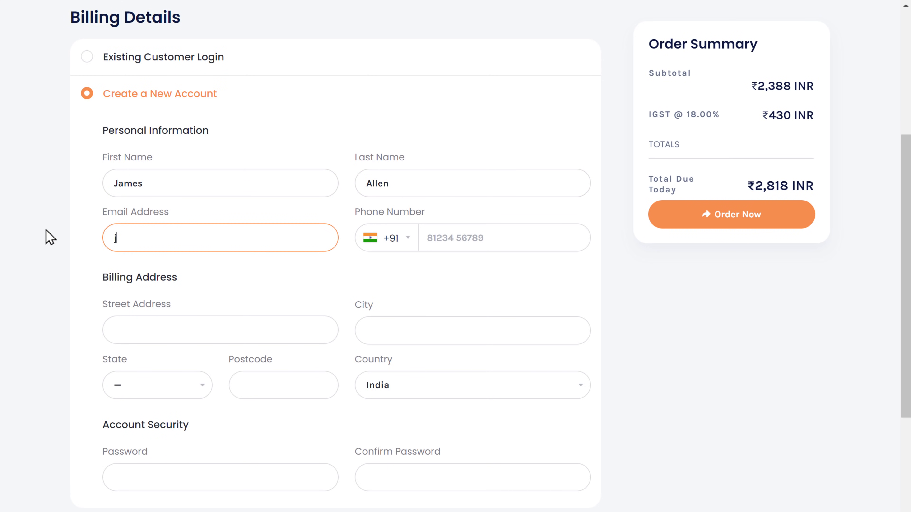
text(amesalen)
key(Down)
key(Return)
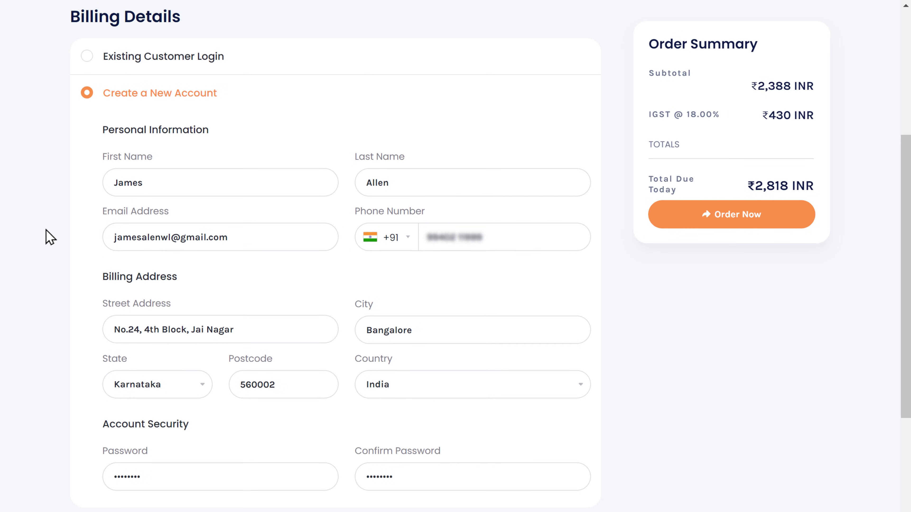
scroll(50, 238, down, 10)
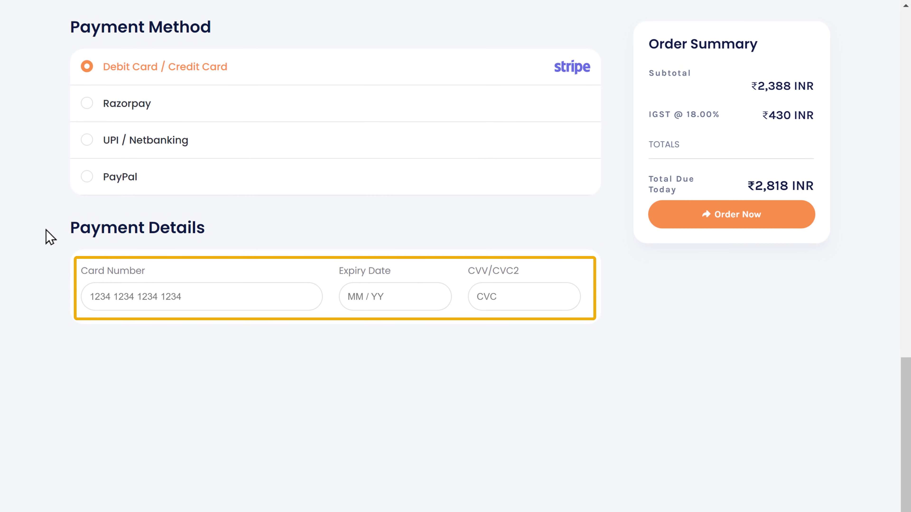
Enter the card payment details and place the Starter hosting order.
click(205, 301)
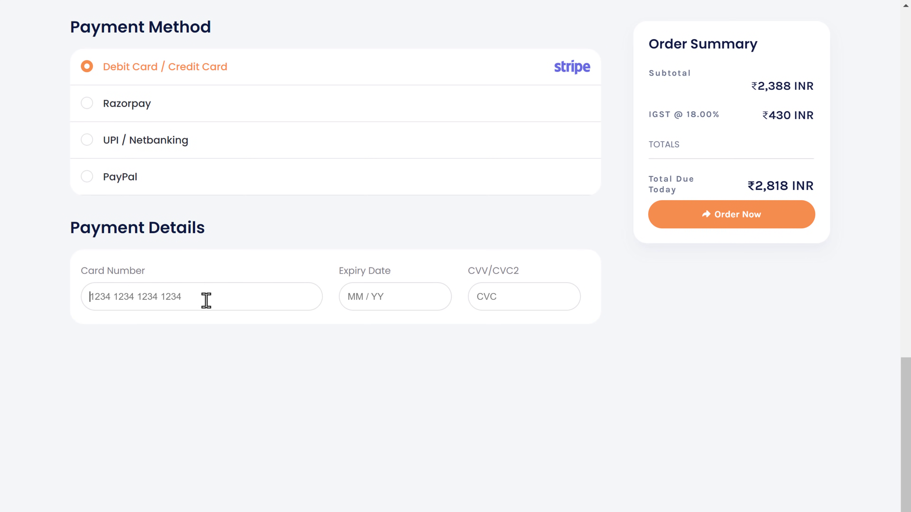
text(378)
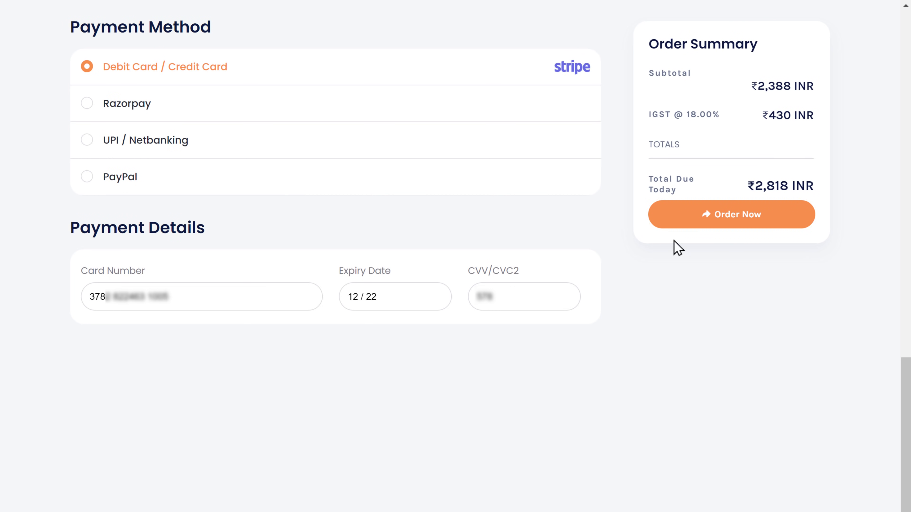
click(731, 223)
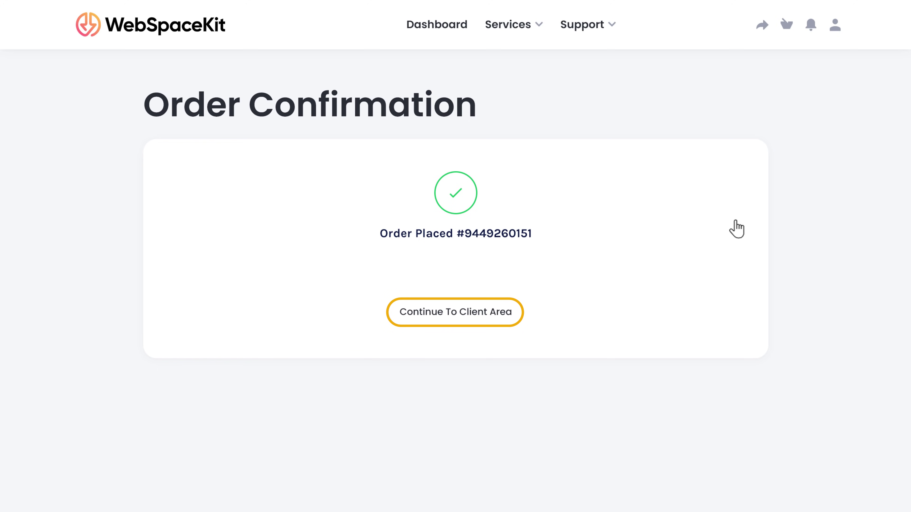
Continue to the client area dashboard showing the active Starter hosting for quicktechy.com.
click(450, 322)
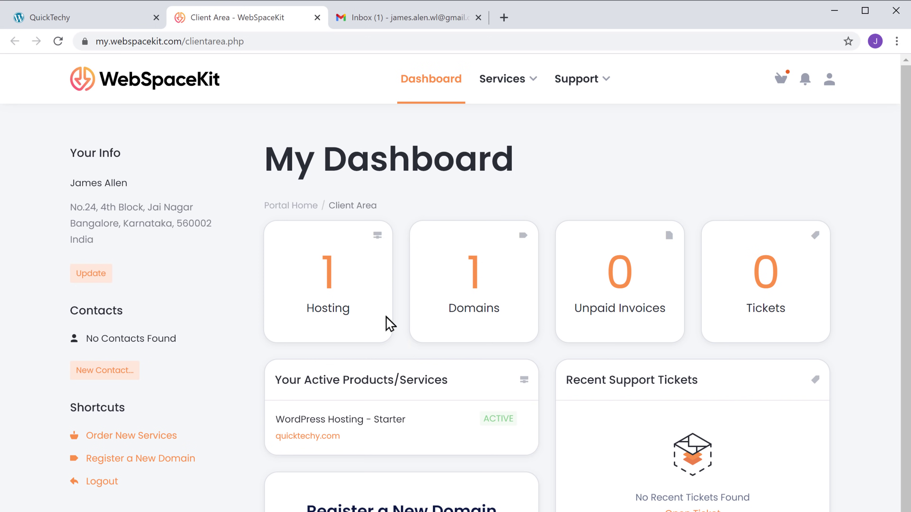
Open the QuickTechy site's /wp-admin login page.
click(90, 25)
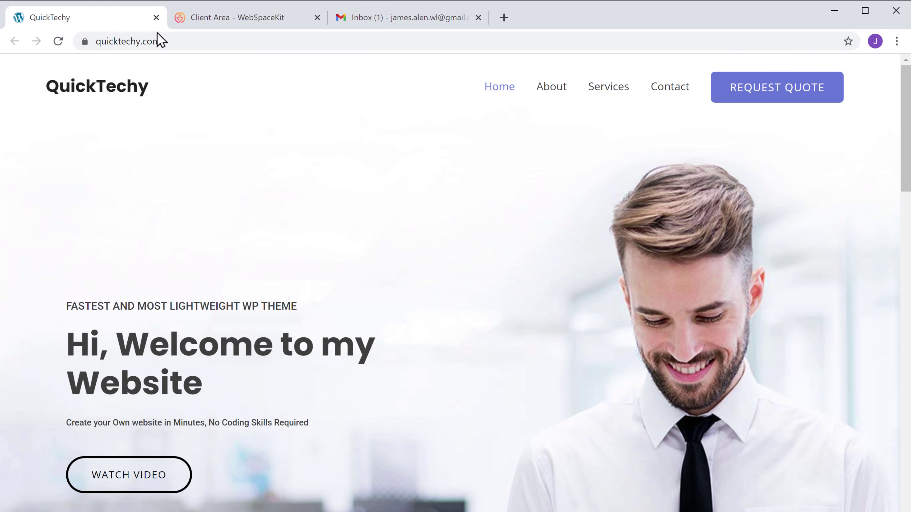
click(187, 41)
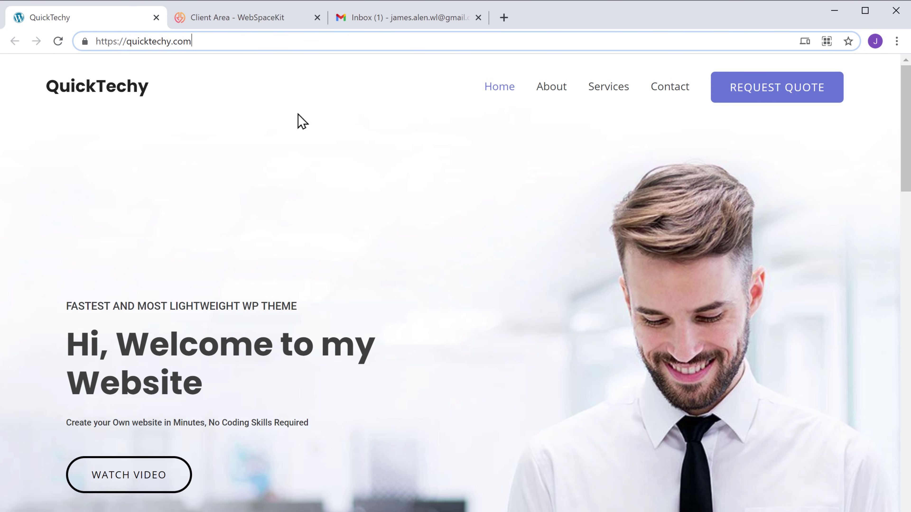
text(/wp)
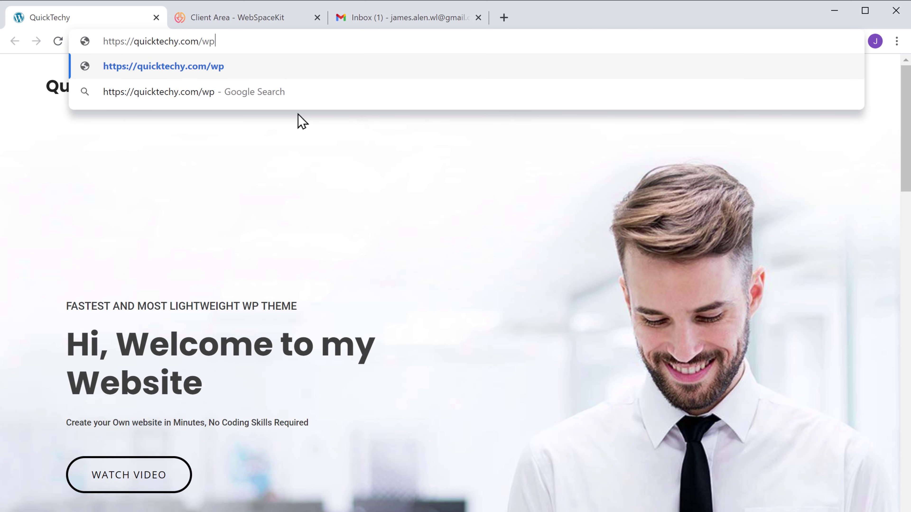
text(-admin)
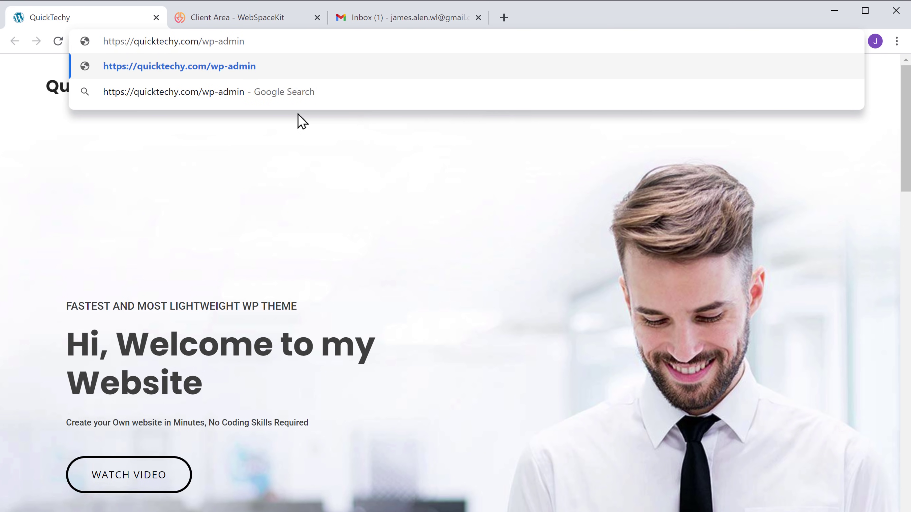
key(Return)
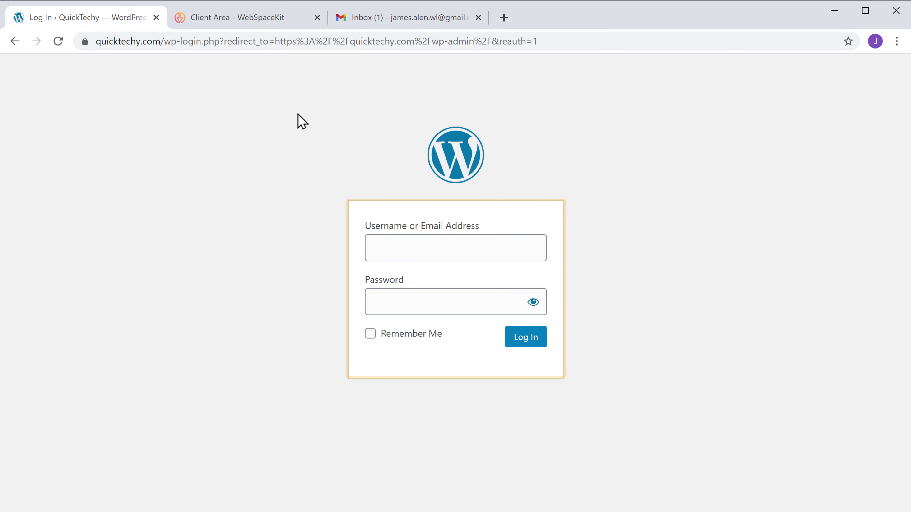
Log in to WordPress with the saved username and password.
click(427, 247)
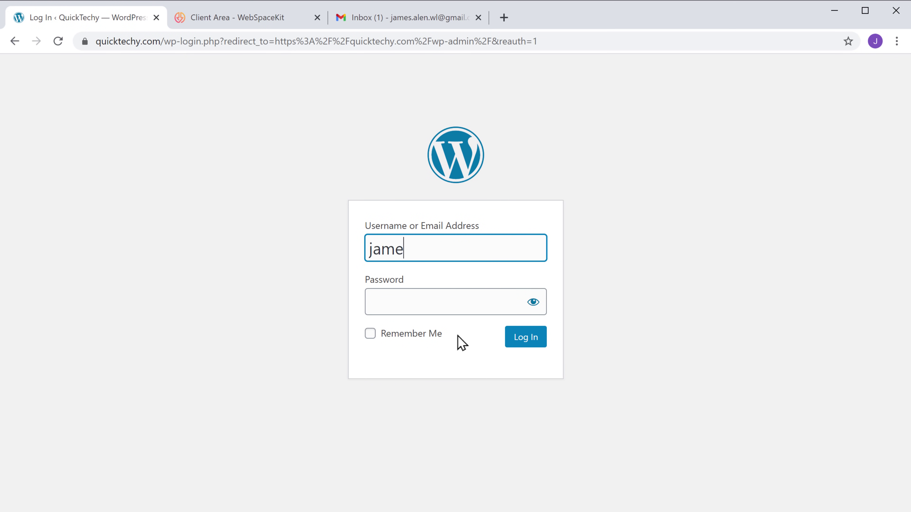
key(Return)
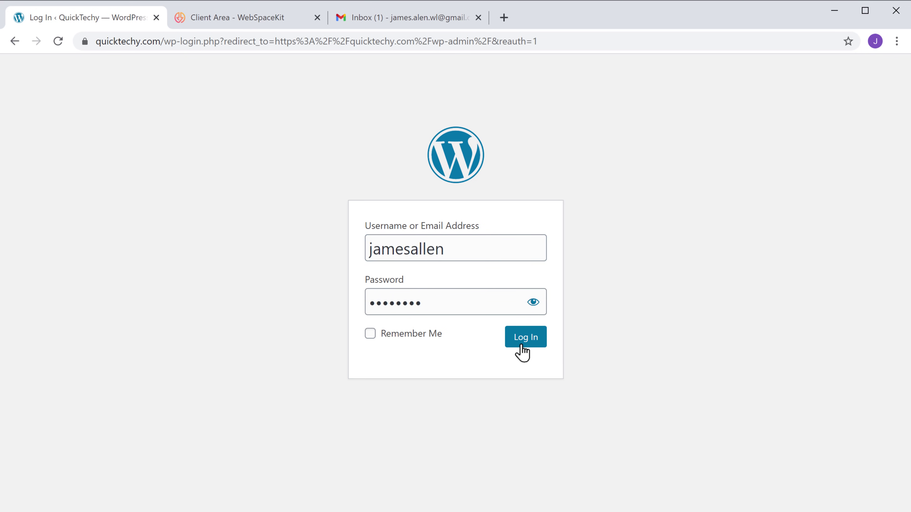
click(522, 346)
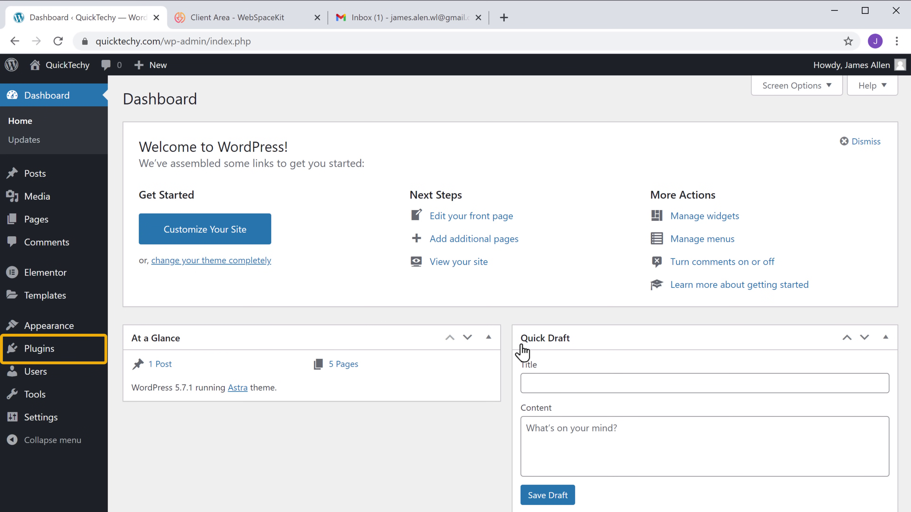
mouse_move(39, 358)
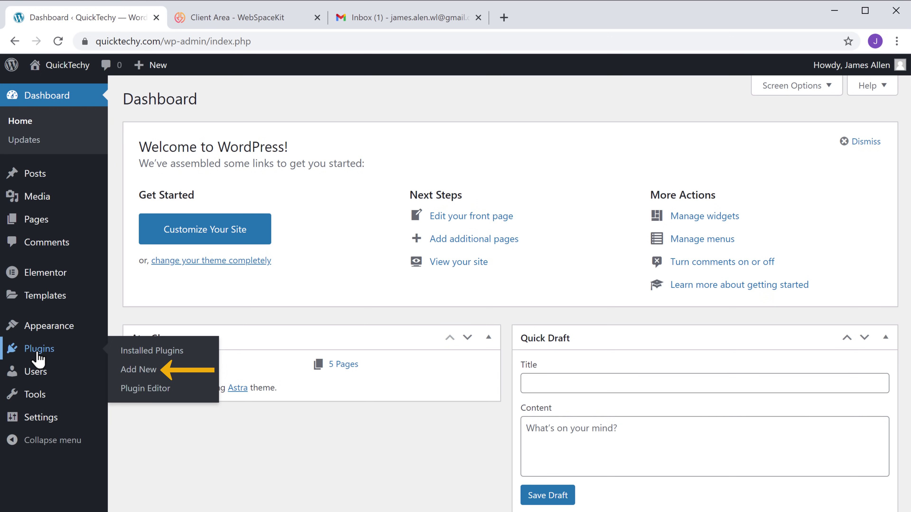
Search Add New plugins for 'Migrate guru', then install and activate Migrate Guru.
click(130, 373)
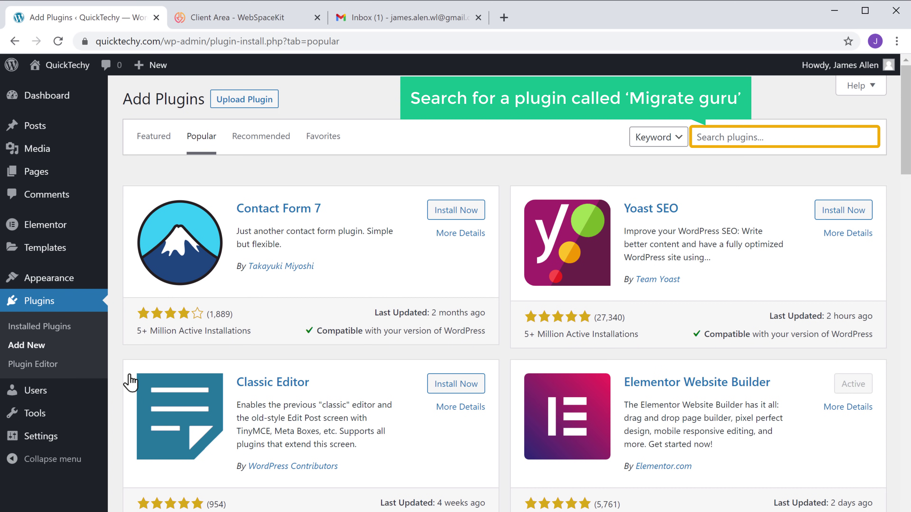
click(768, 137)
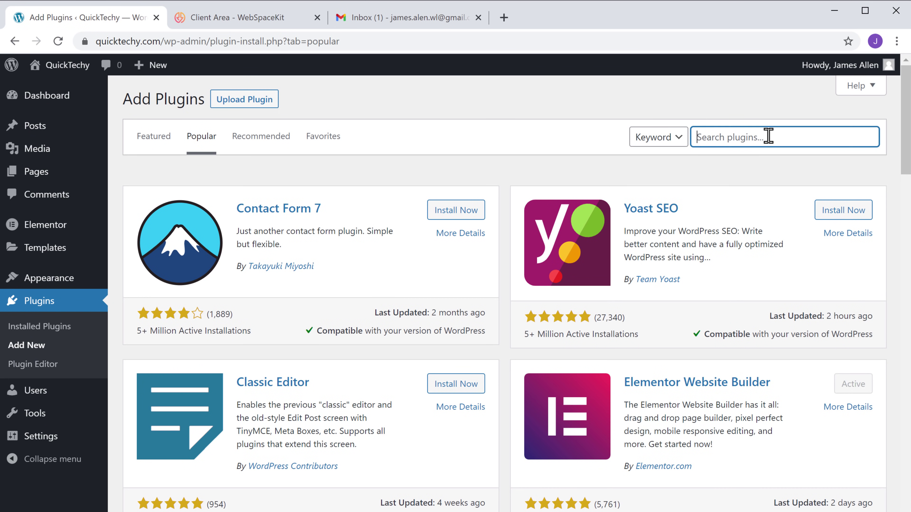
text(Migrate gu)
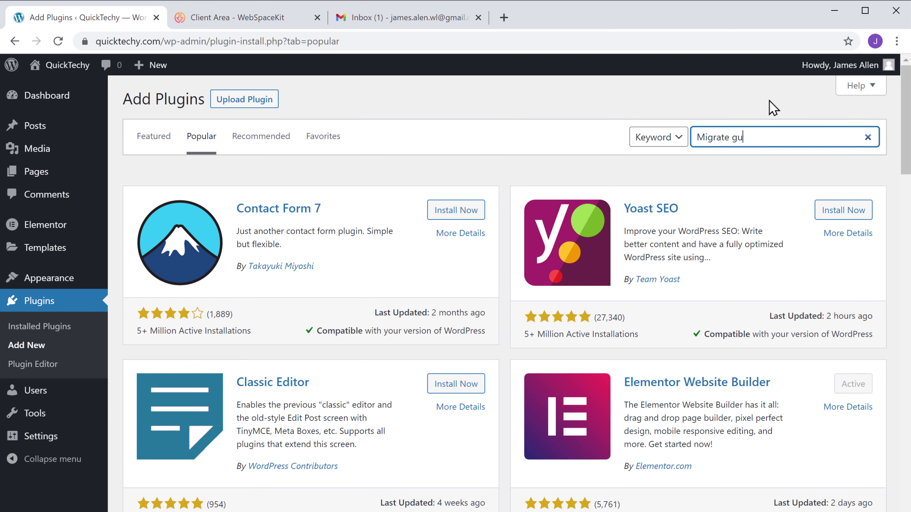
text(ru)
key(Return)
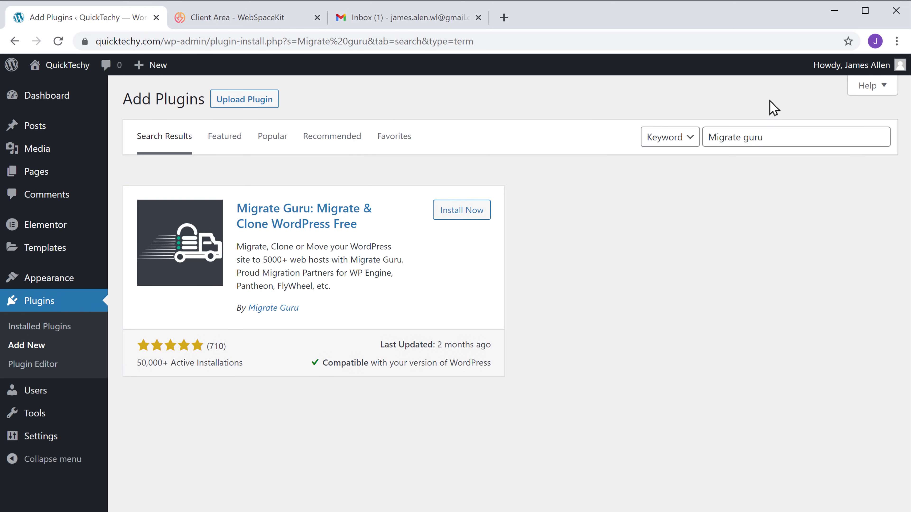
click(452, 216)
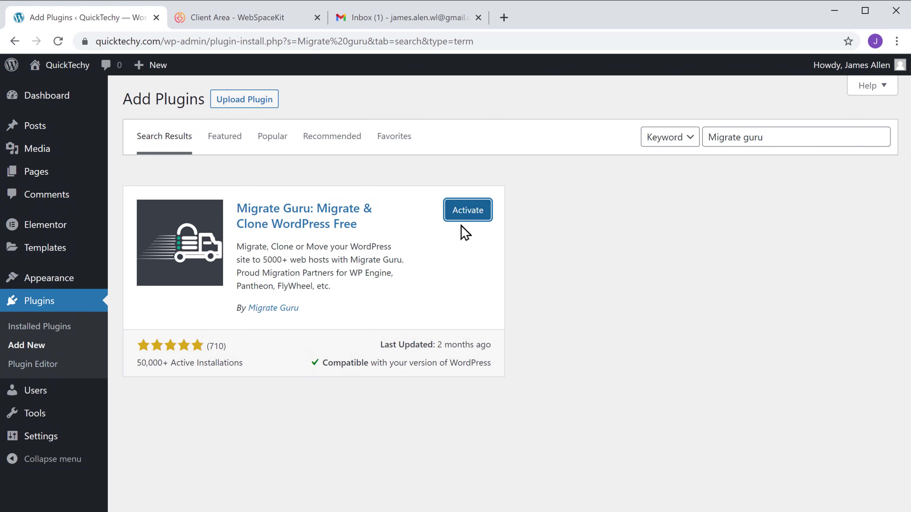
click(468, 225)
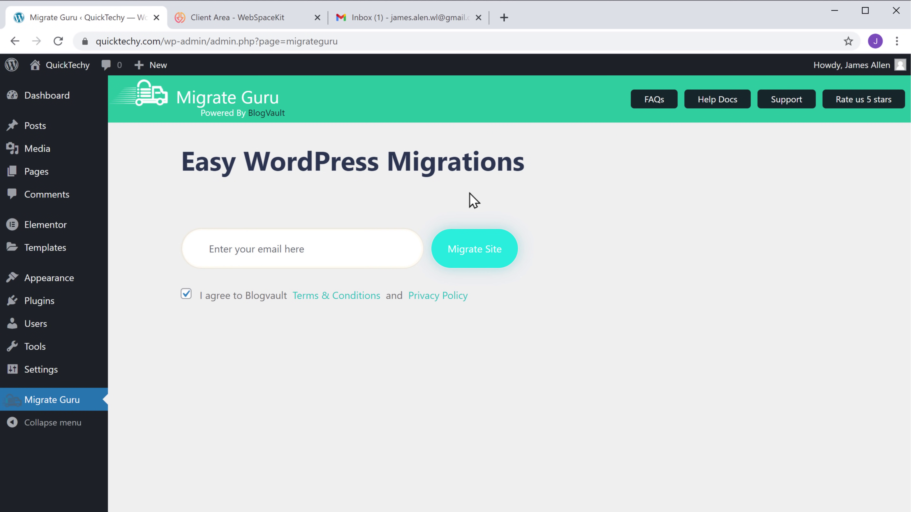
Enter the owner's e-mail address in Migrate Guru and submit Migrate Site.
click(338, 248)
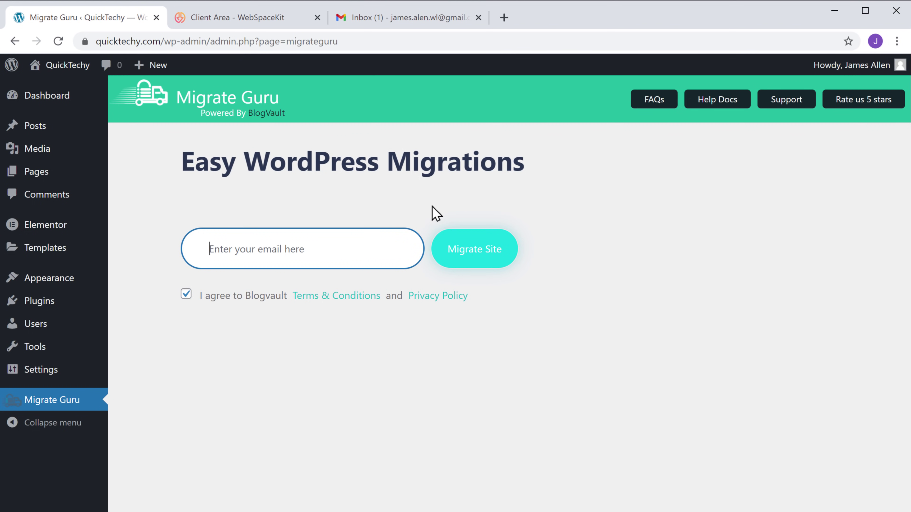
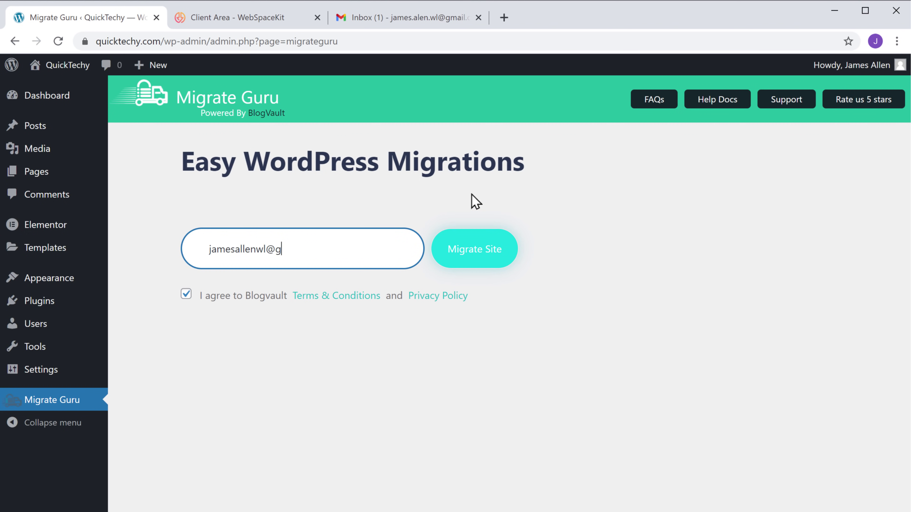
click(476, 202)
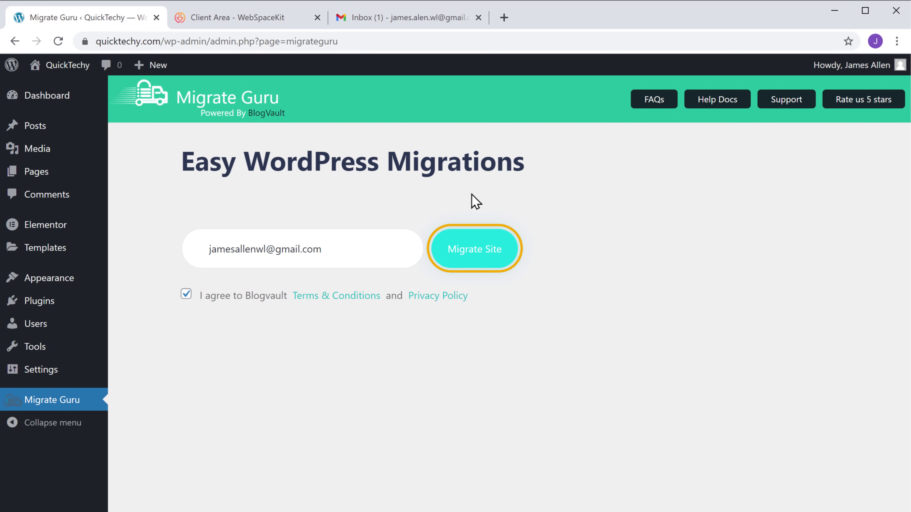
key(Return)
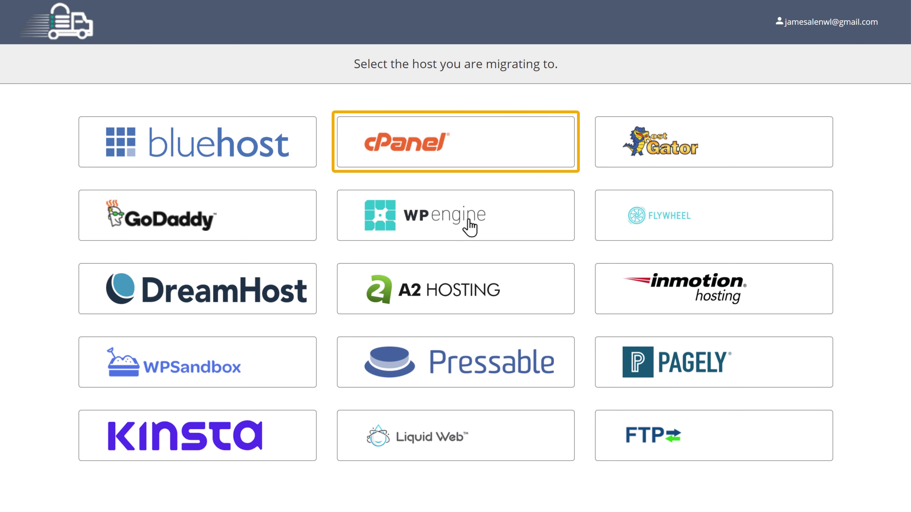
Pick cPanel as the destination host, then go to the Gmail inbox.
click(406, 161)
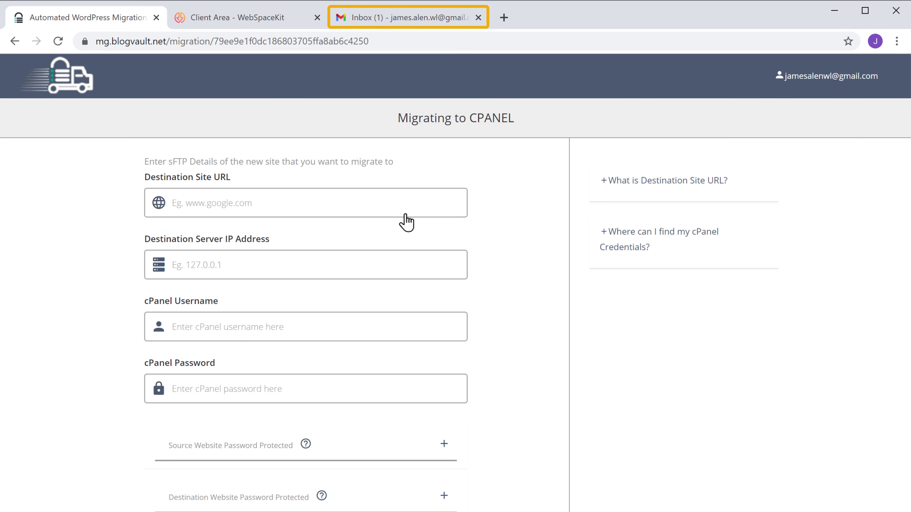
click(402, 24)
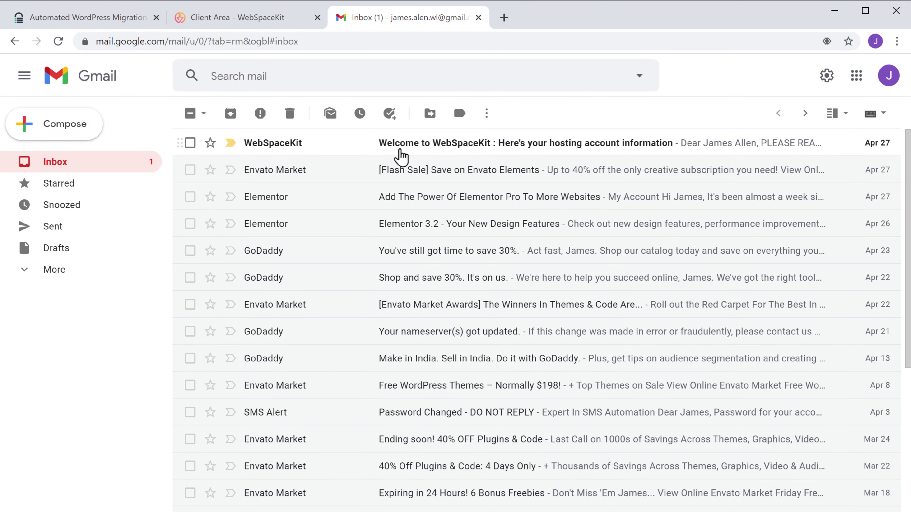
Open the WebSpaceKit welcome email and scroll to its Migration Details with the server IP and cPanel login.
click(401, 155)
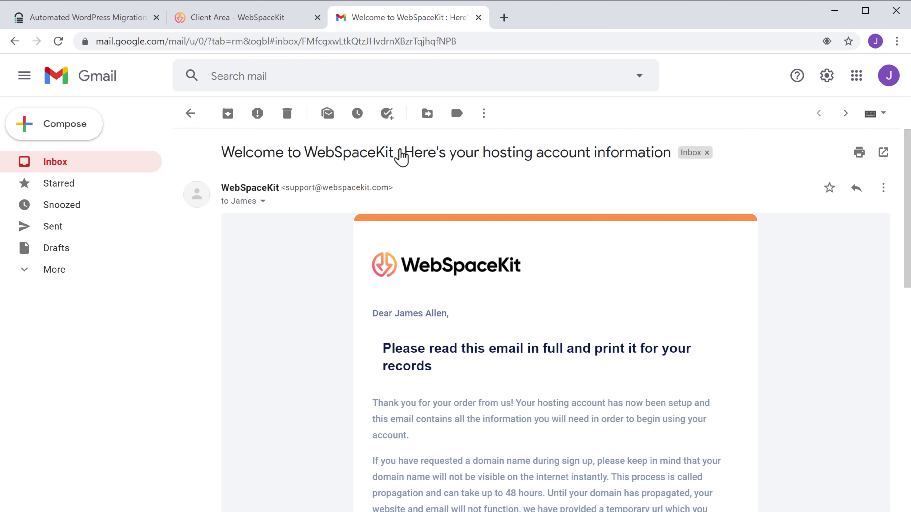
scroll(401, 155, down, 15)
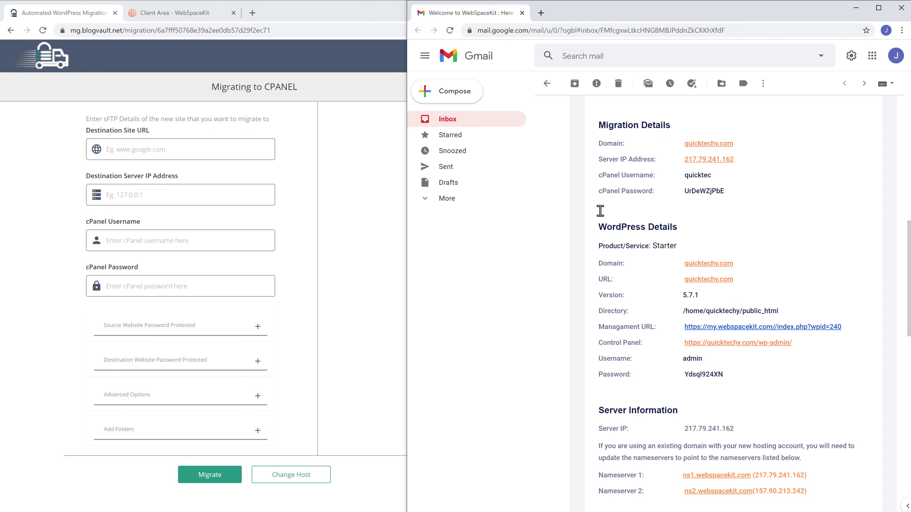
Copy quicktechy.com and server IP 217.79.241.162 from the email into Destination Site URL and Server IP.
drag(684, 145, 733, 144)
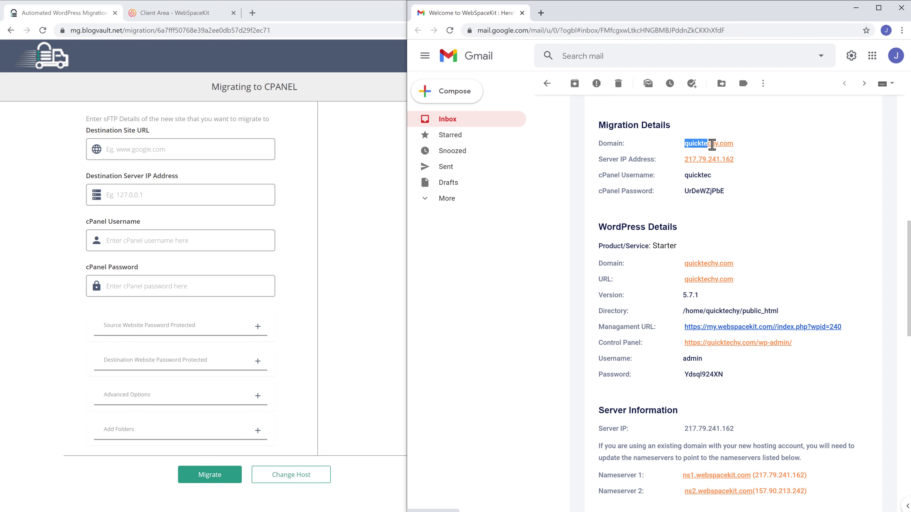
right_click(732, 144)
click(759, 251)
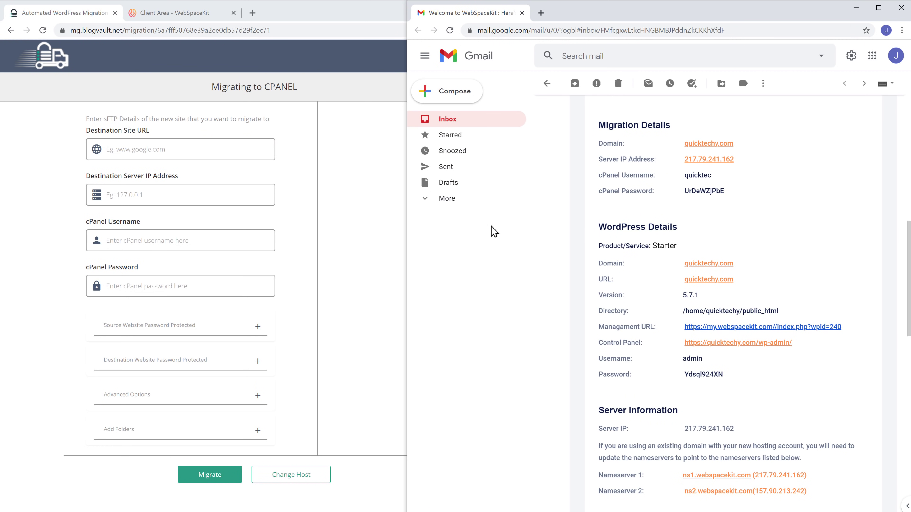
right_click(186, 149)
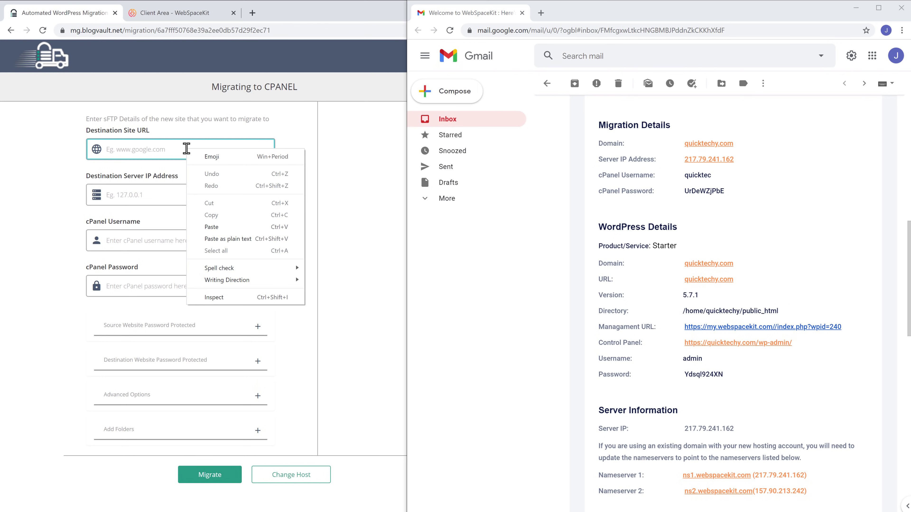
click(212, 226)
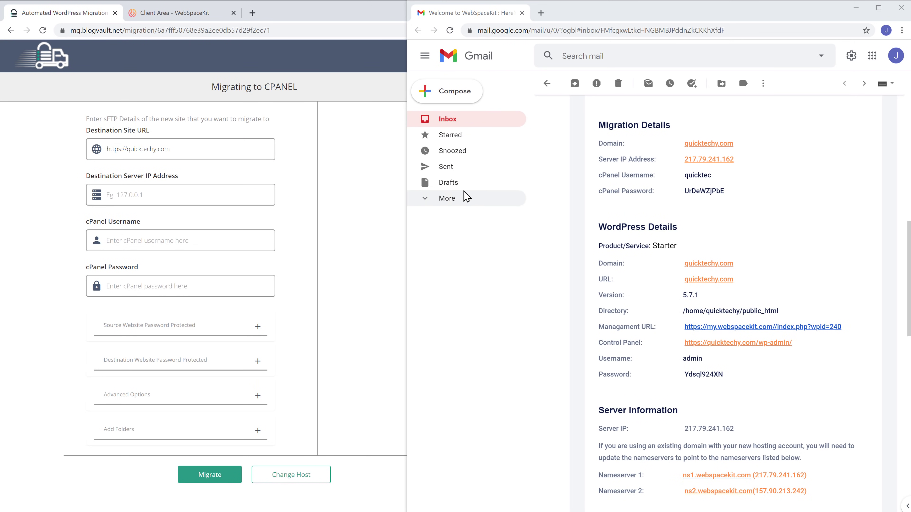
drag(684, 159, 734, 159)
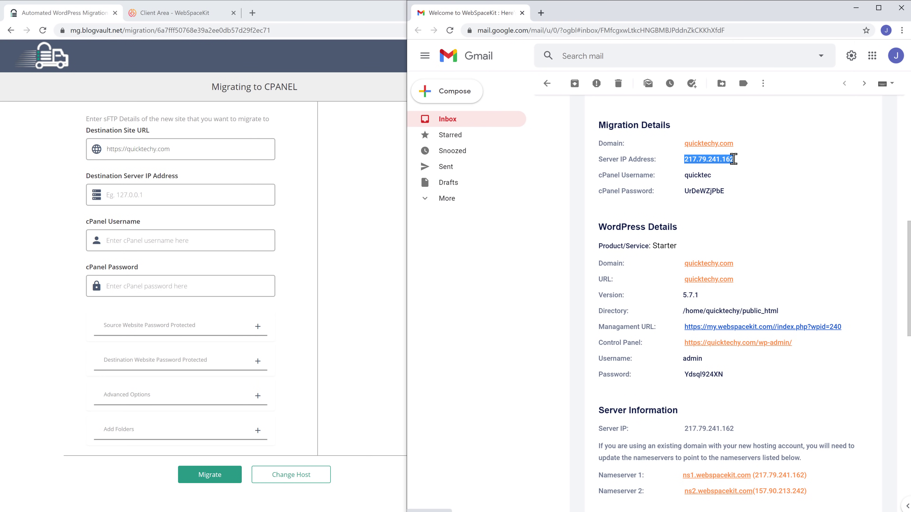
right_click(735, 159)
click(750, 168)
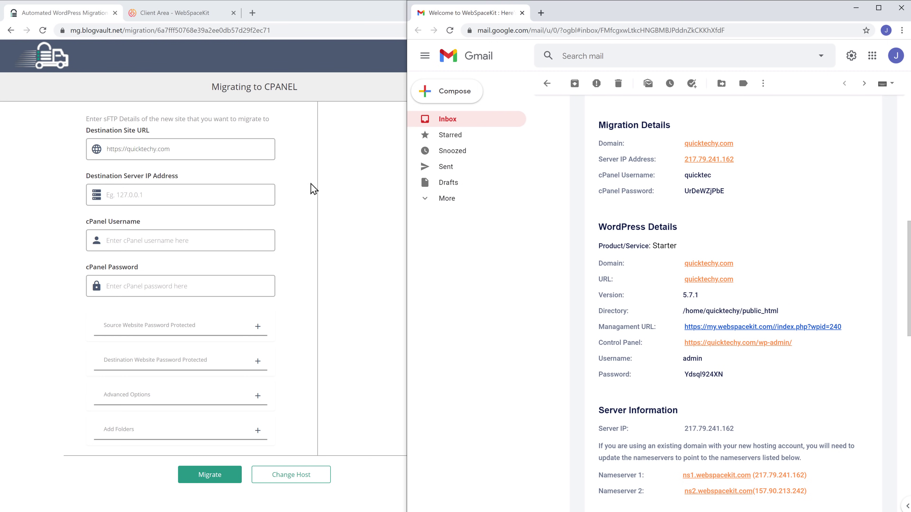
right_click(164, 194)
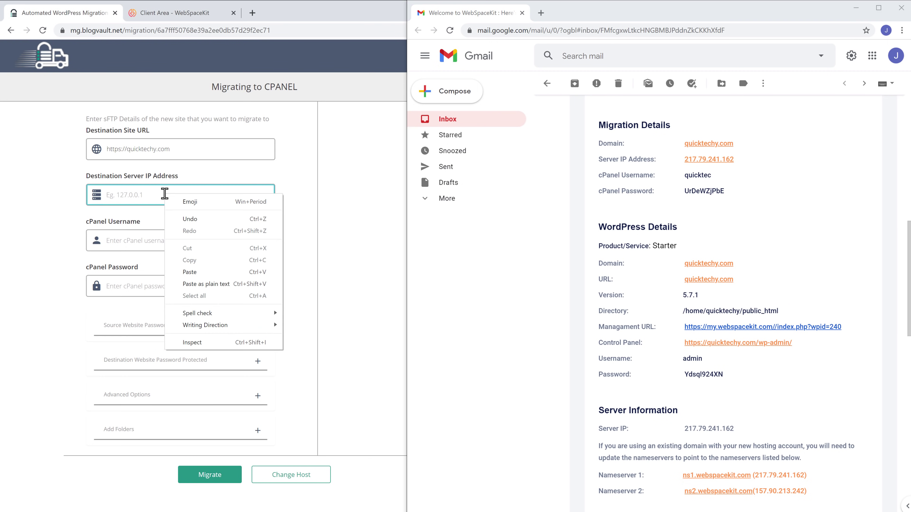
click(190, 273)
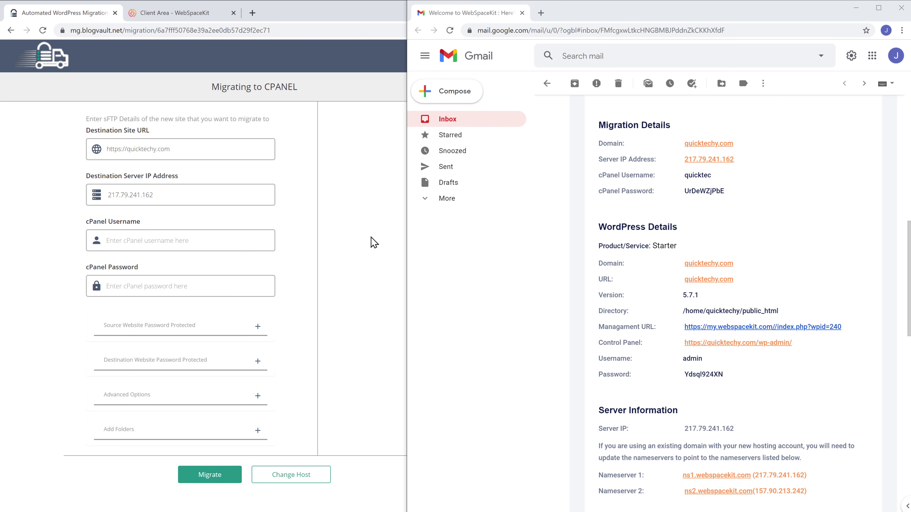
Copy the cPanel username and password from the email into the form's cPanel Username and Password fields.
drag(684, 175, 713, 176)
right_click(712, 177)
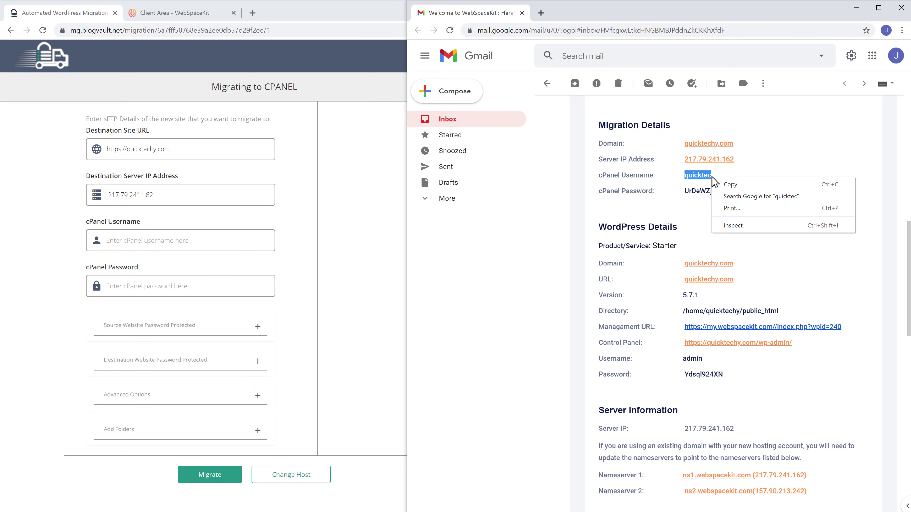
click(728, 184)
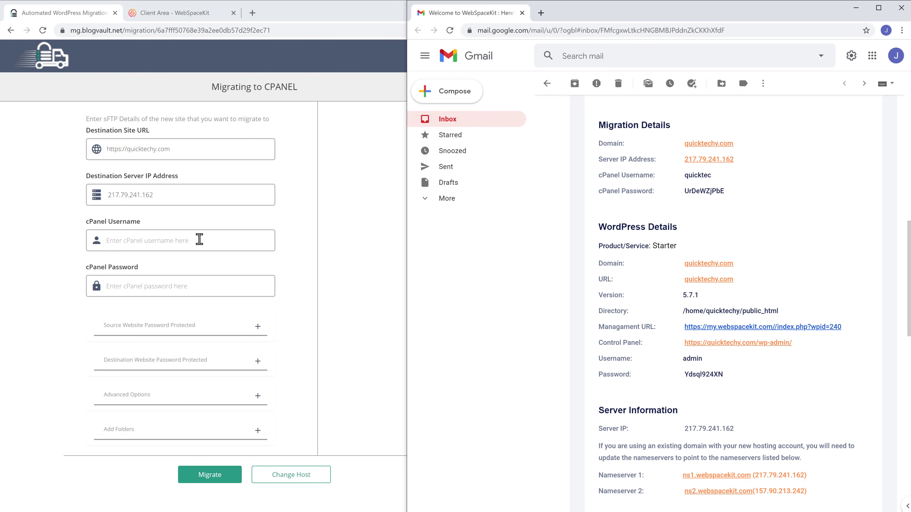
right_click(199, 240)
click(225, 319)
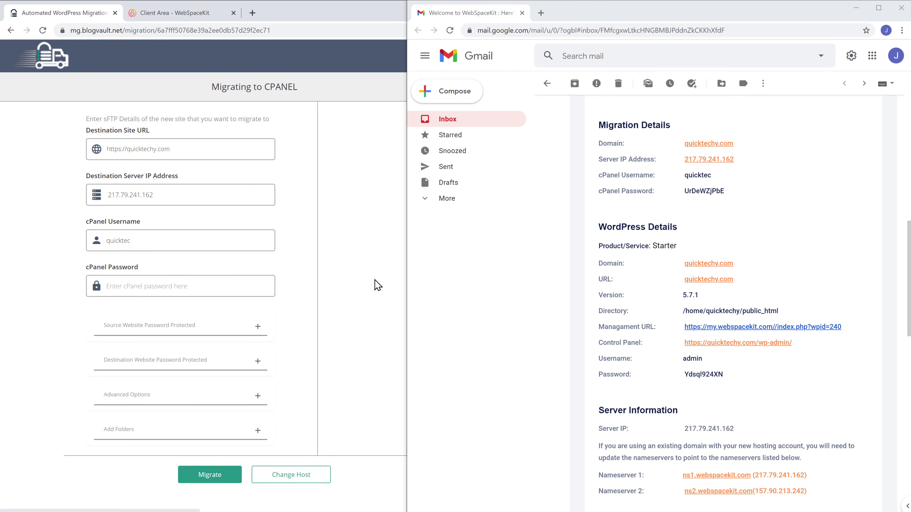
drag(684, 191, 725, 191)
right_click(727, 193)
click(743, 200)
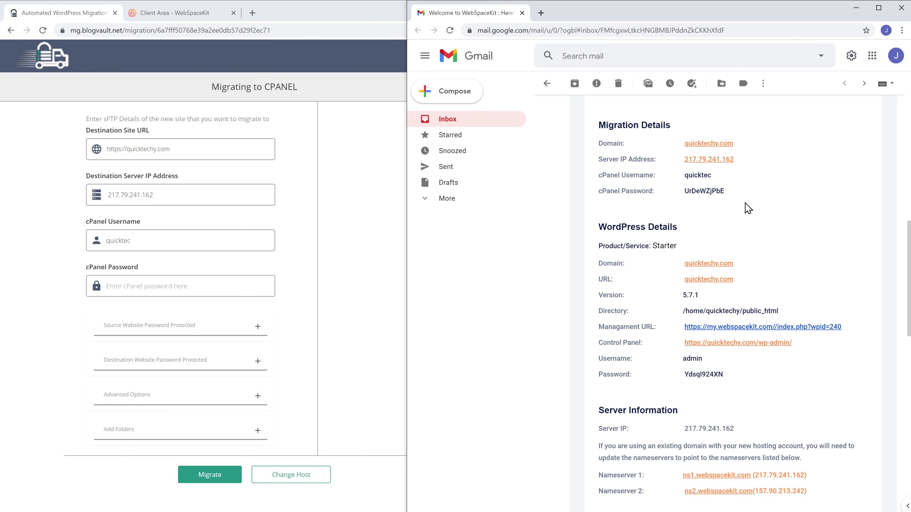
right_click(194, 285)
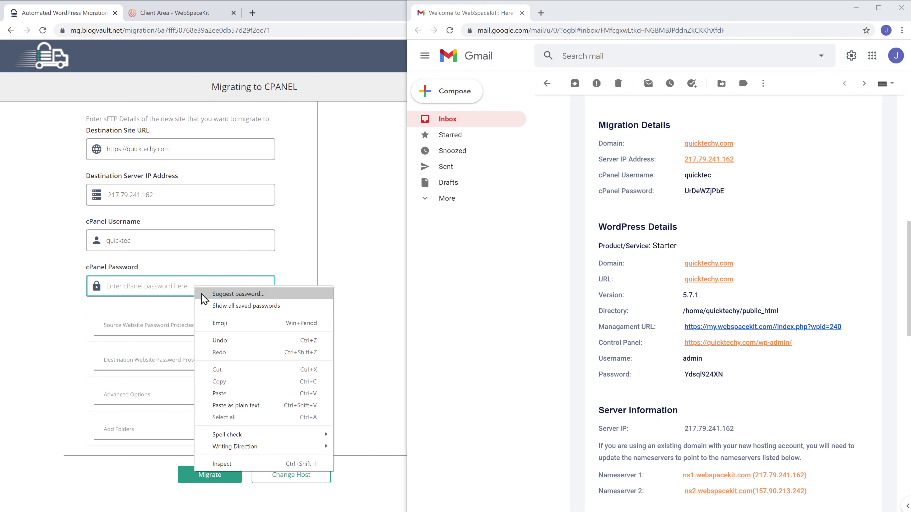
click(220, 393)
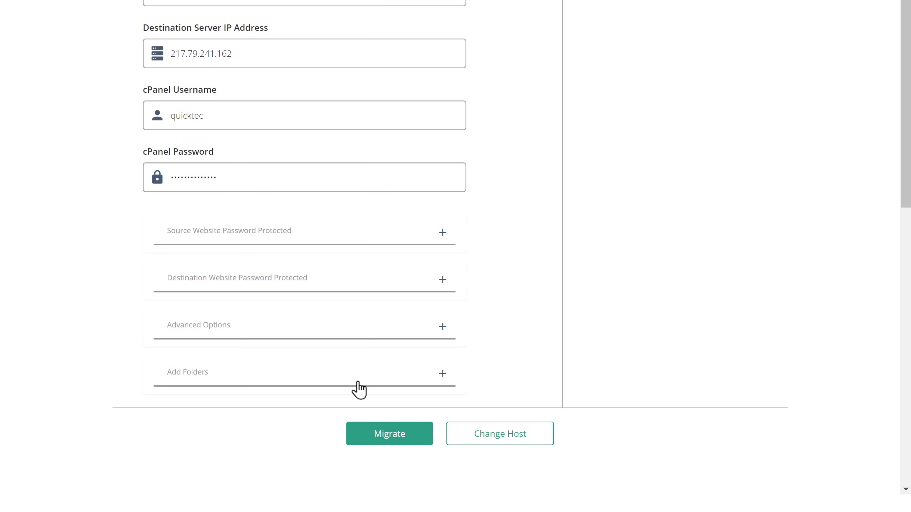
click(389, 439)
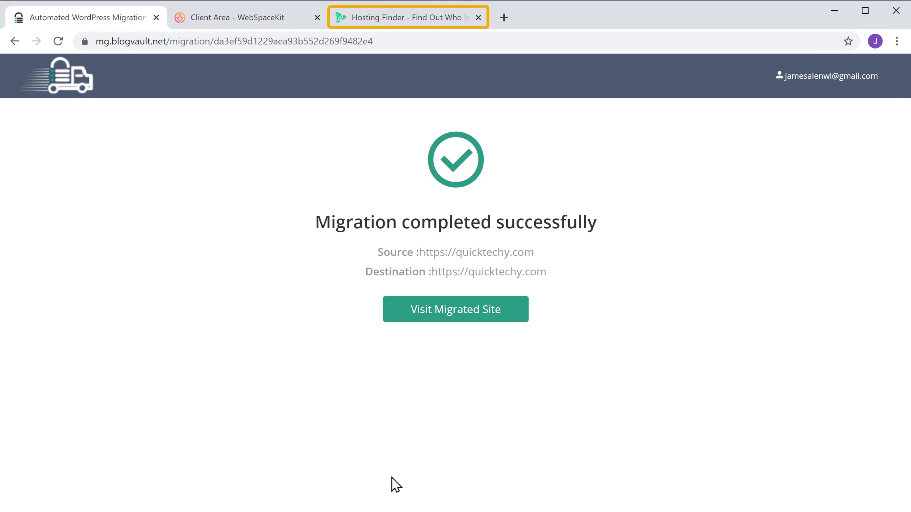
Look up quicktechy.com in the Hosting Finder, which reports it hosted on GoDaddy.
click(395, 32)
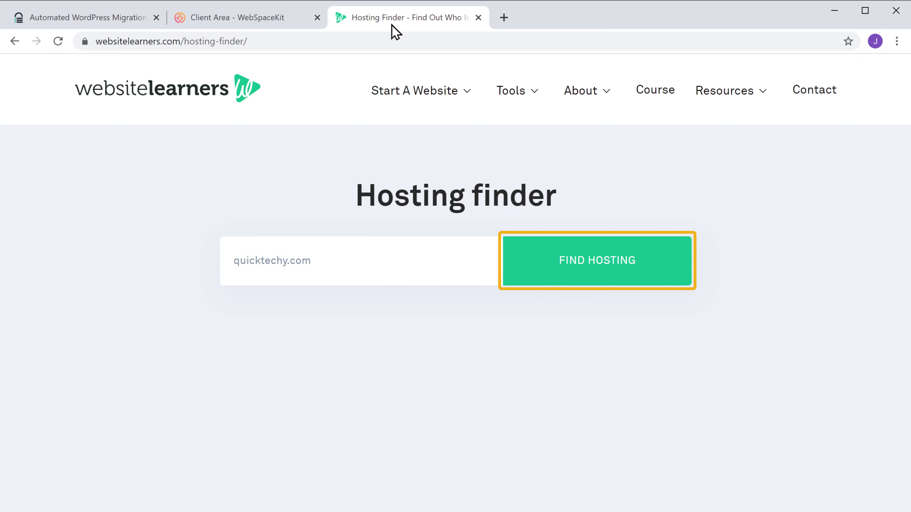
click(578, 277)
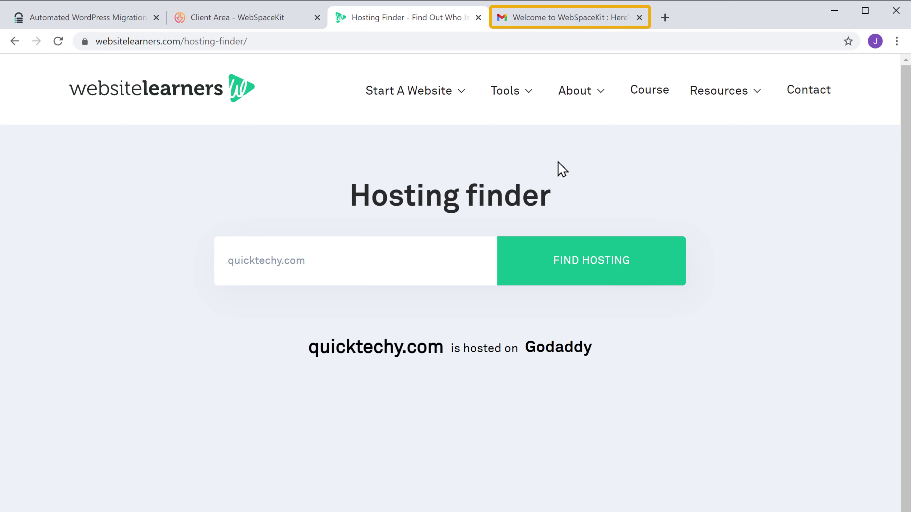
Leave the welcome email and bring up GoDaddy's Sign in page.
click(541, 26)
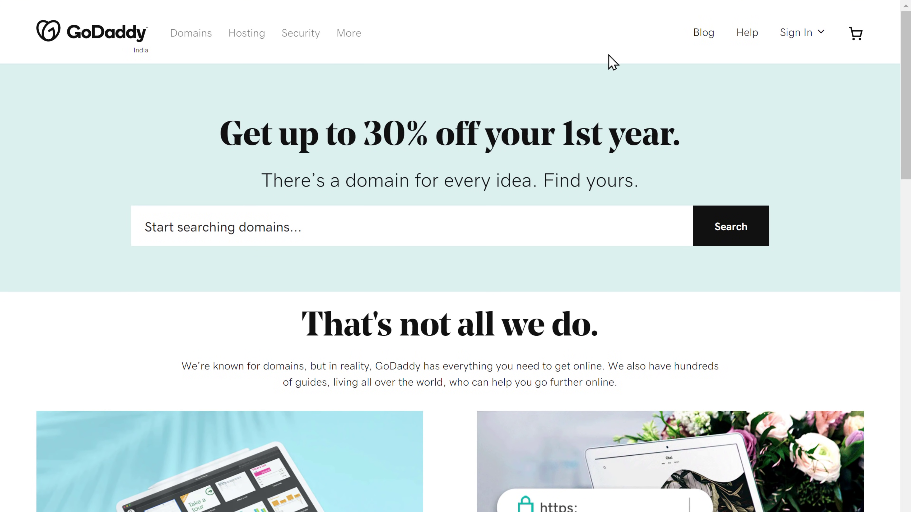
click(791, 40)
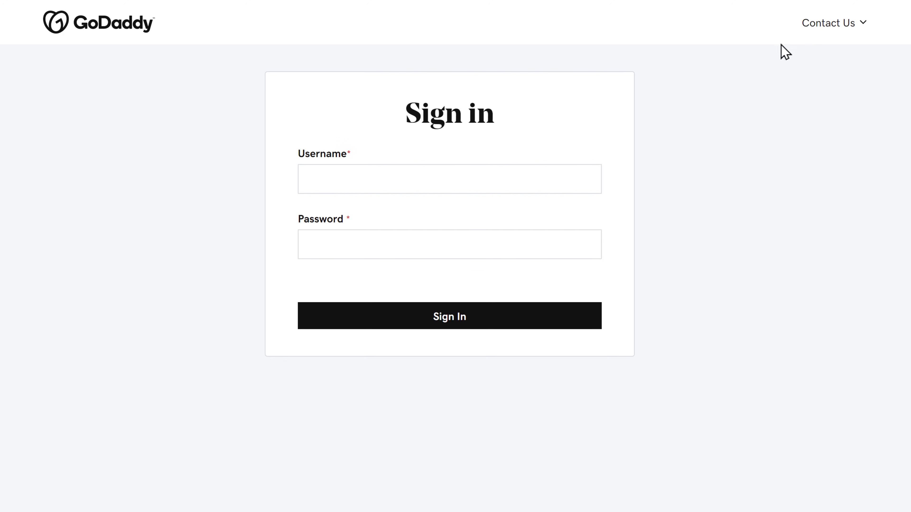
Sign in to GoDaddy with the account username and password to reach the quicktechy.com products list.
click(407, 177)
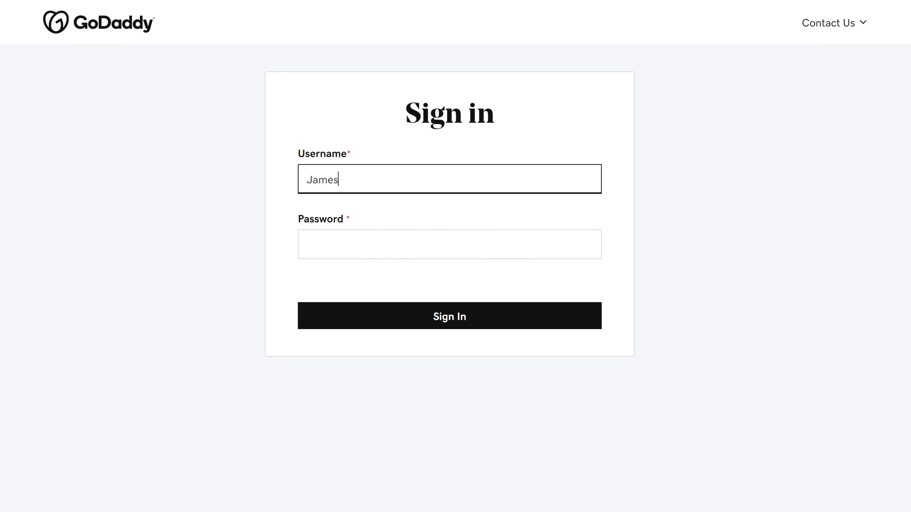
key(Tab)
text(********)
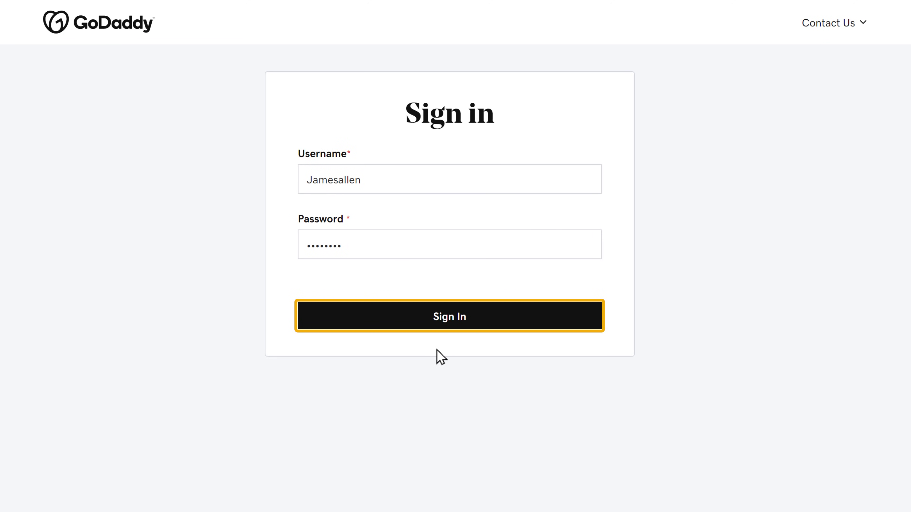
click(446, 324)
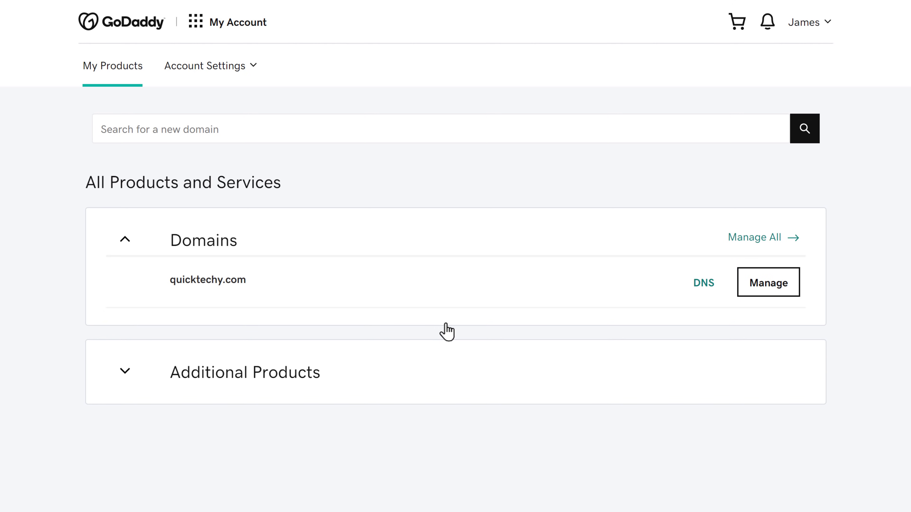
Open DNS records for quicktechy.com and edit the @ A record pointing to 134.209.154.41.
click(701, 290)
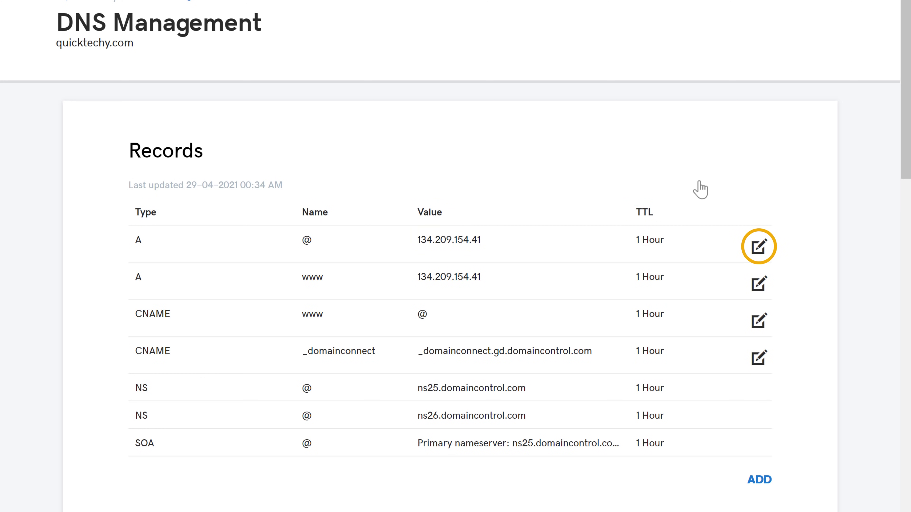
click(759, 249)
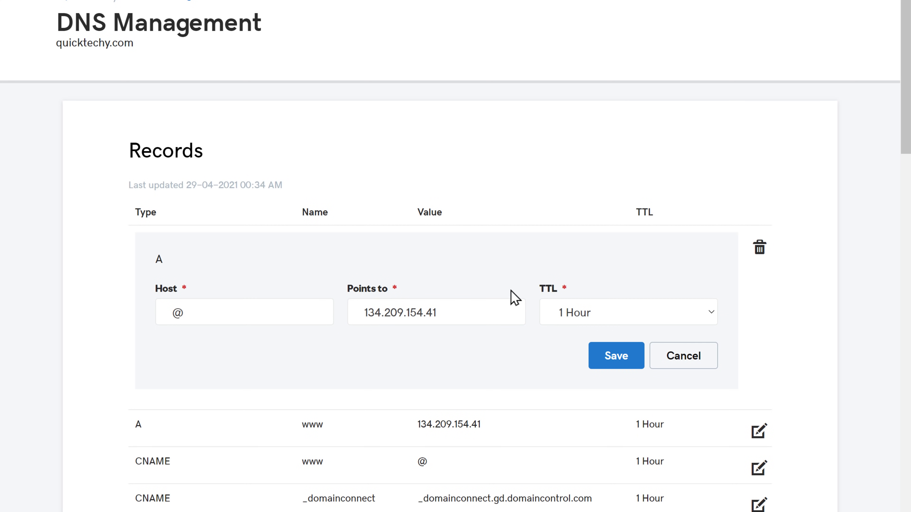
Back up the old IP 134.209.154.41 into Notepad, then return to the @ A record edit form.
click(363, 312)
drag(363, 312, 436, 313)
right_click(436, 313)
click(472, 369)
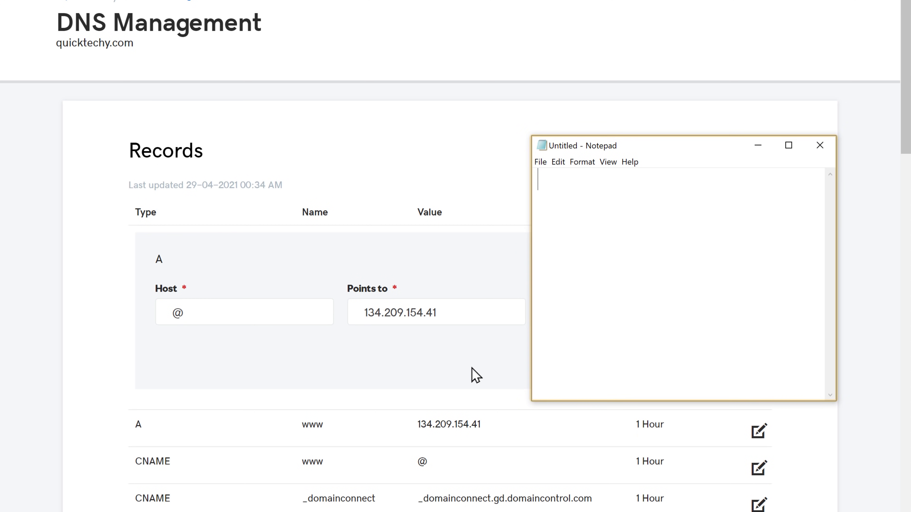
right_click(621, 215)
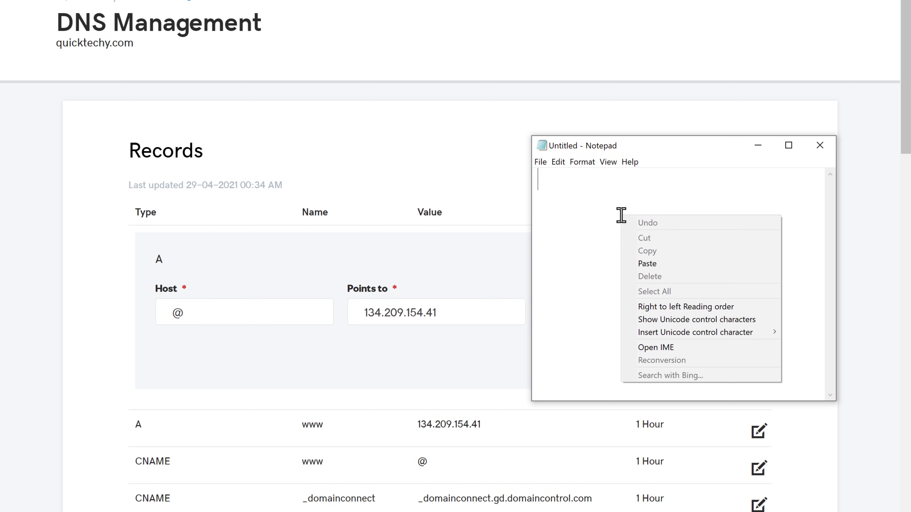
click(648, 262)
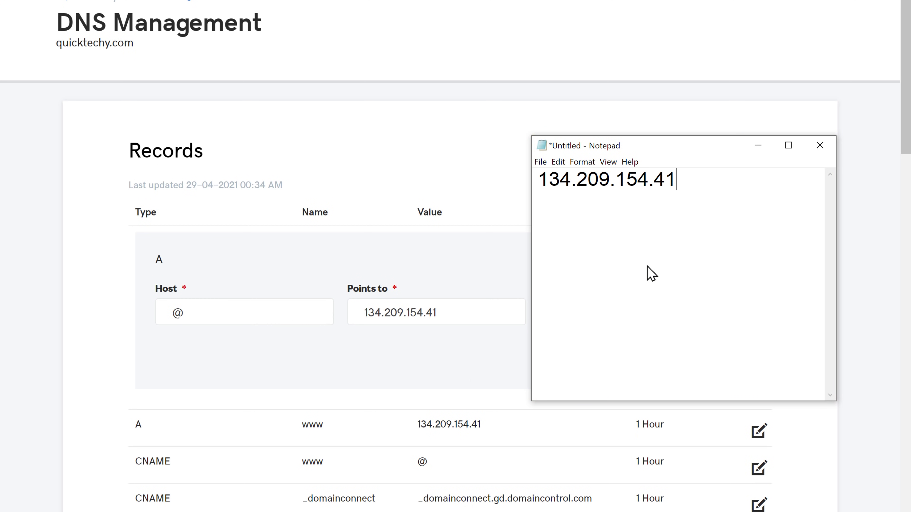
key(alt+Tab)
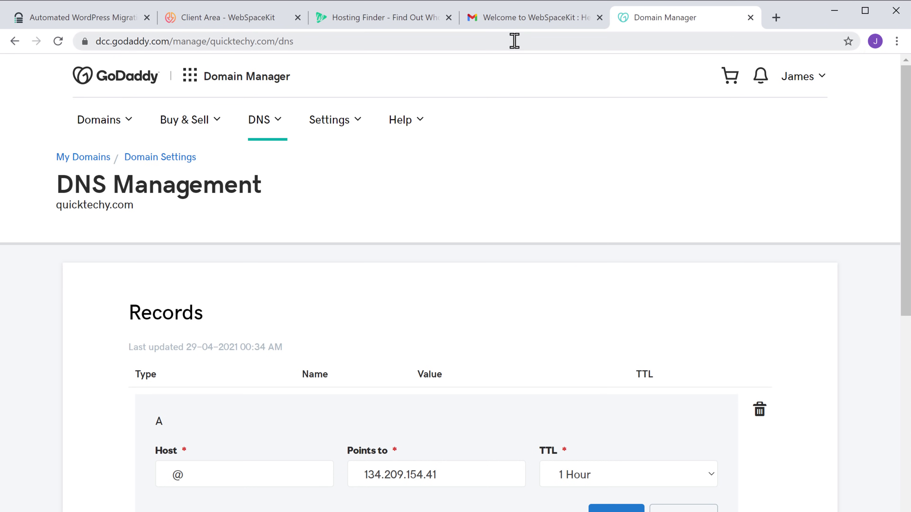
Replace the @ record's Points to value with 217.79.241.162 copied from the email and save it.
click(514, 25)
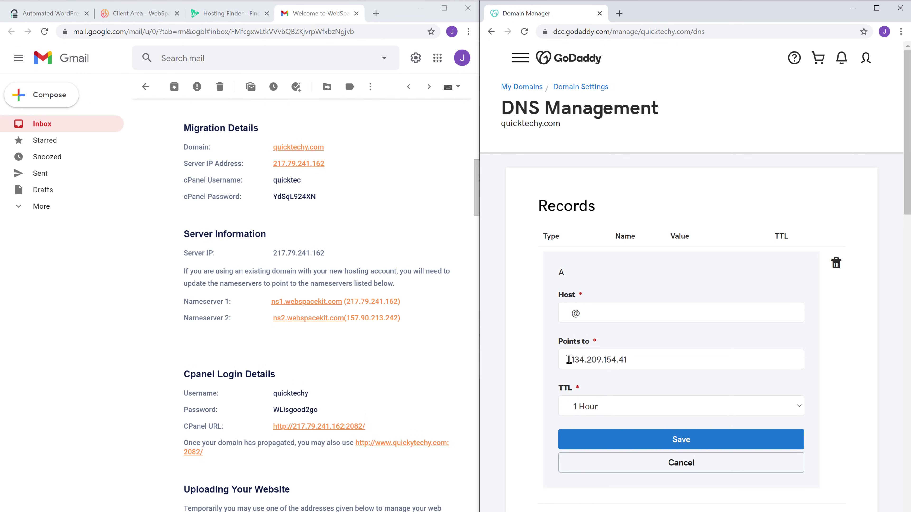
drag(570, 360, 628, 359)
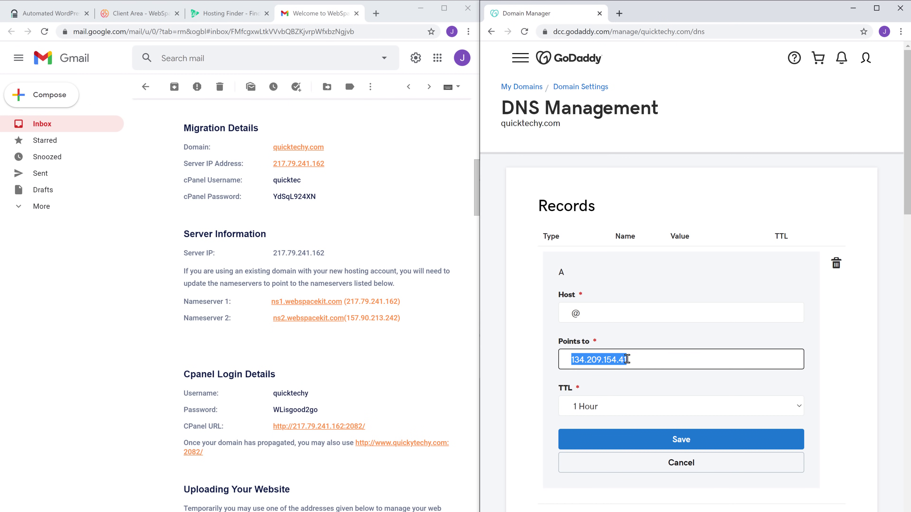
key(BackSpace)
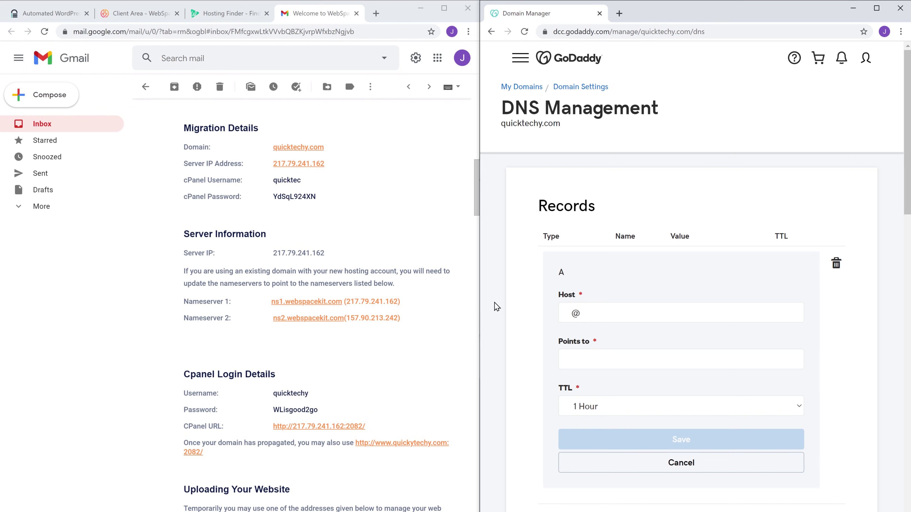
click(272, 163)
drag(279, 163, 324, 164)
right_click(324, 164)
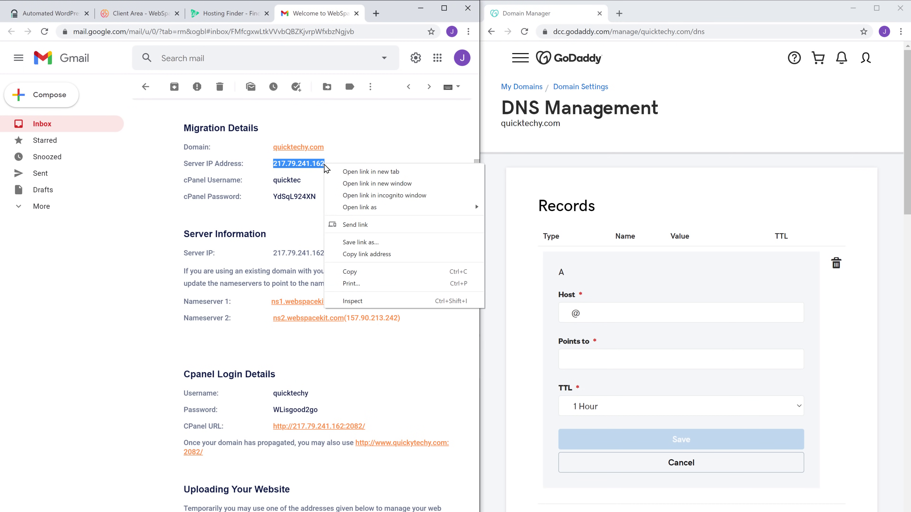
click(350, 272)
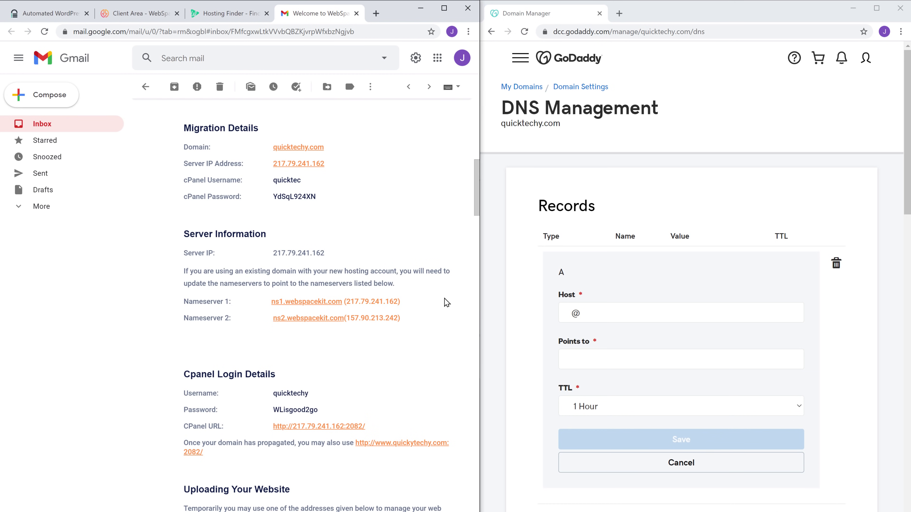
right_click(623, 359)
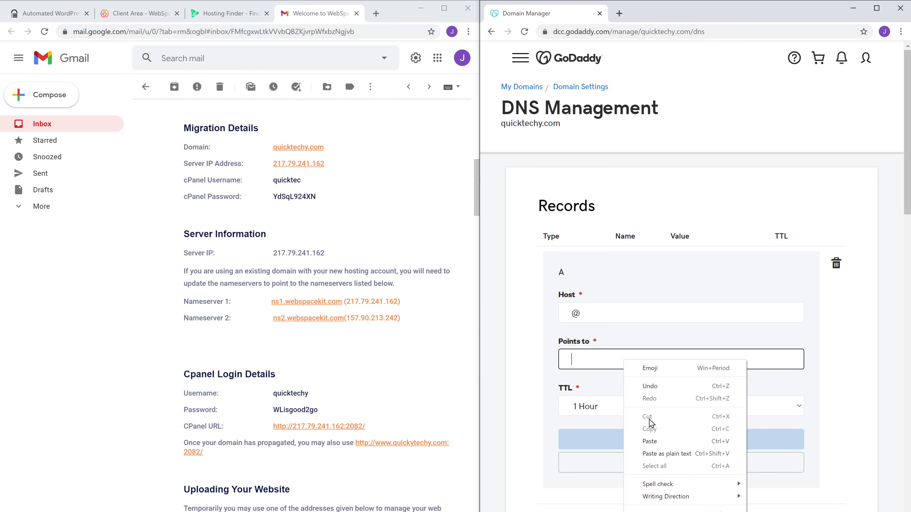
click(649, 441)
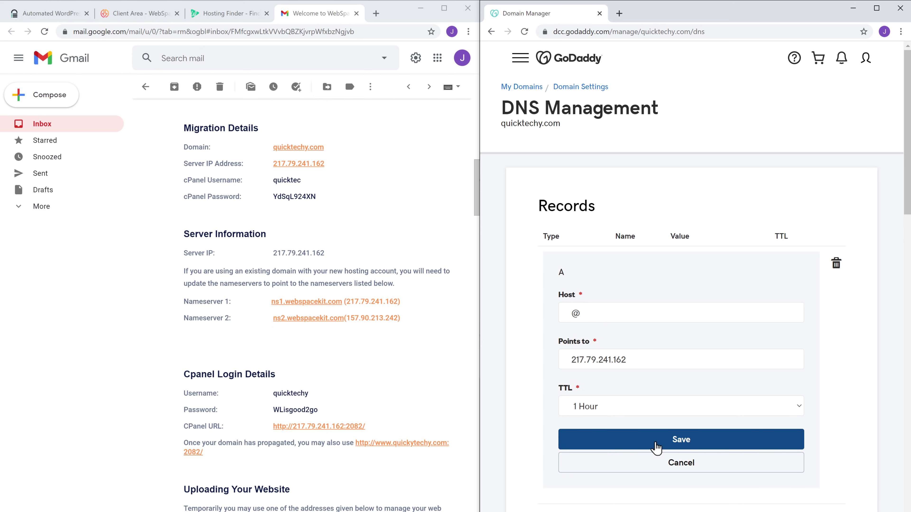
click(680, 445)
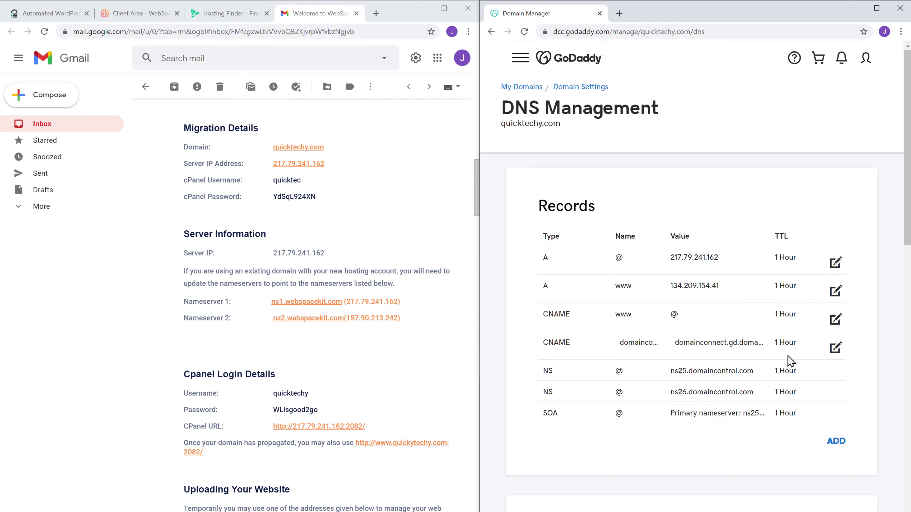
Change the www A record's Points to from 134.209.154.41 to 217.79.241.162 and save it.
click(834, 300)
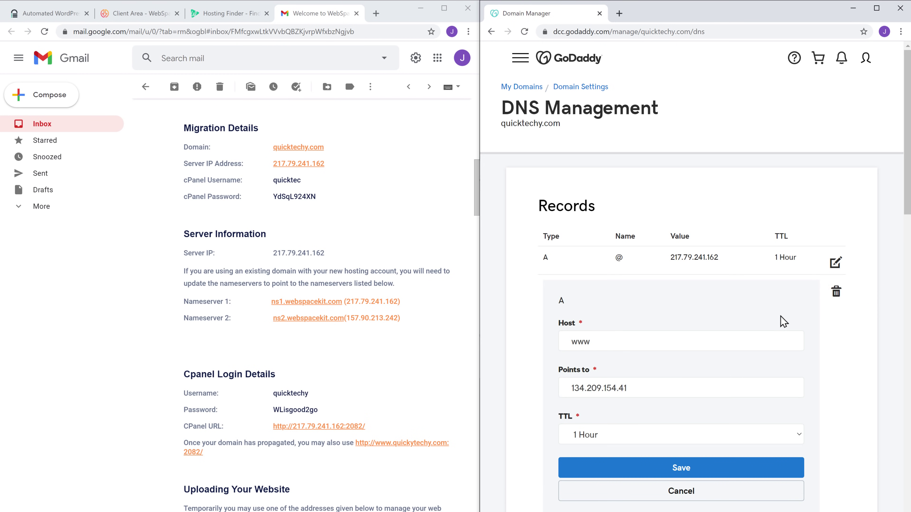
drag(572, 388, 628, 387)
key(BackSpace)
right_click(629, 387)
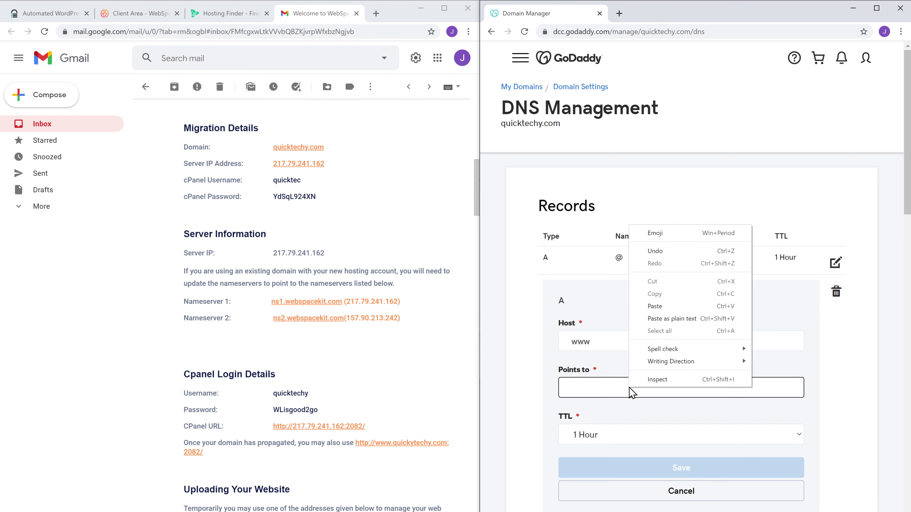
click(653, 309)
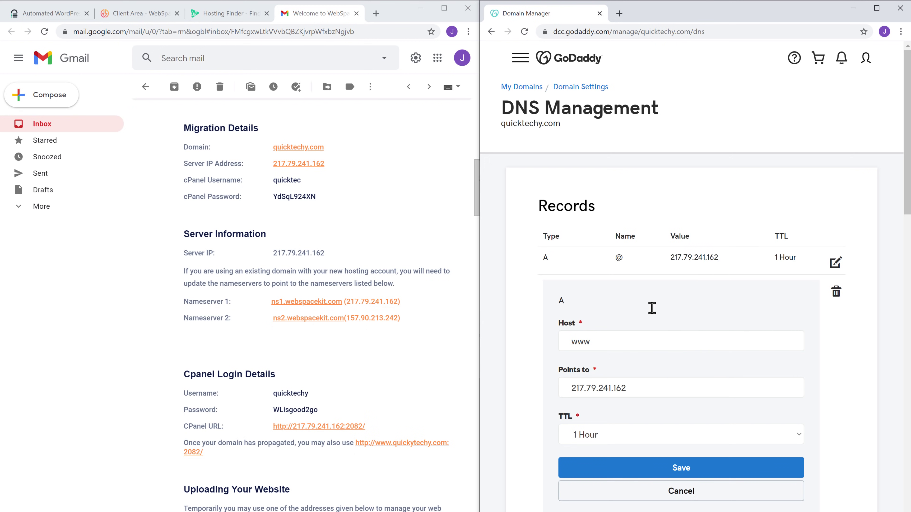
click(680, 474)
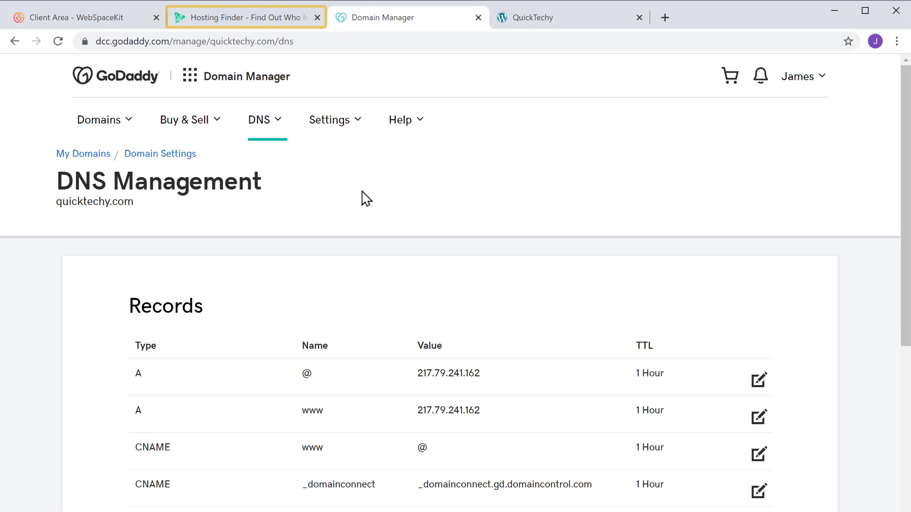
Look up quicktechy.com in Hosting Finder and confirm it now reports WebSpaceKit as host.
click(231, 24)
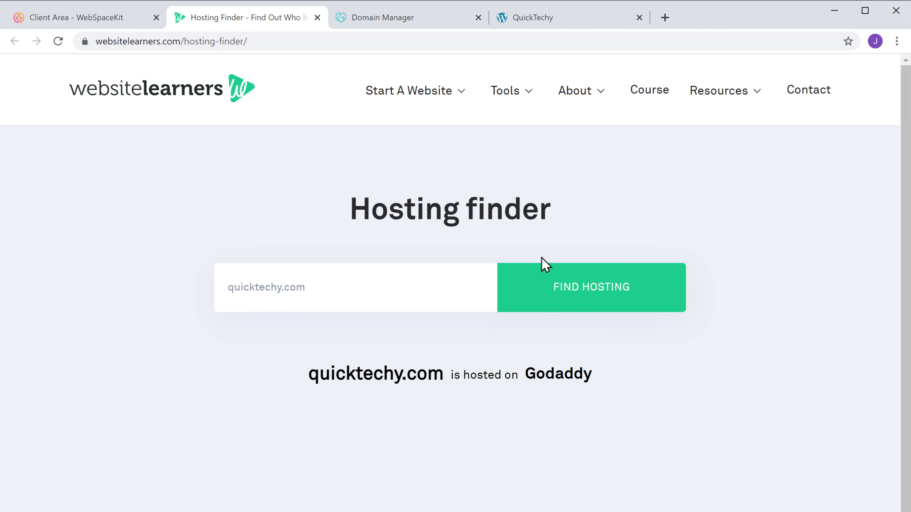
click(569, 297)
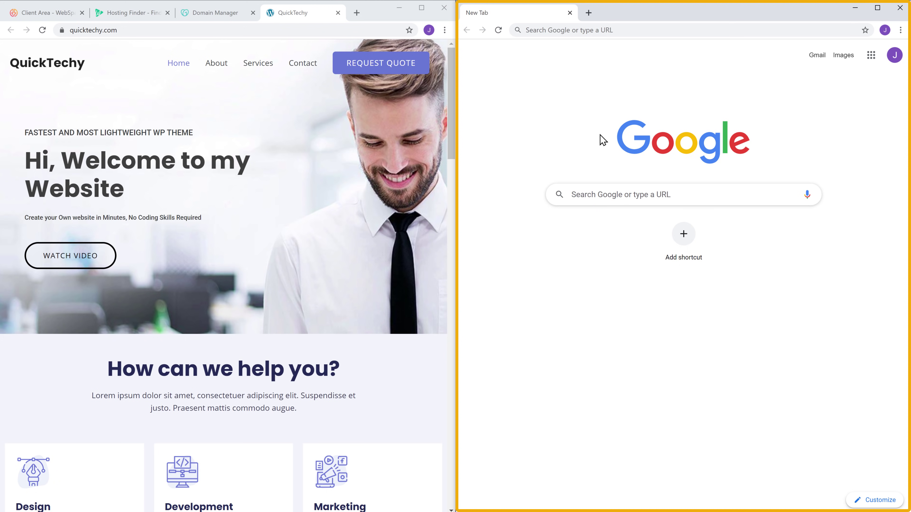
Load quicktechy.com in the new window and scroll through it to compare with the original.
click(624, 30)
text(quicktechy.com)
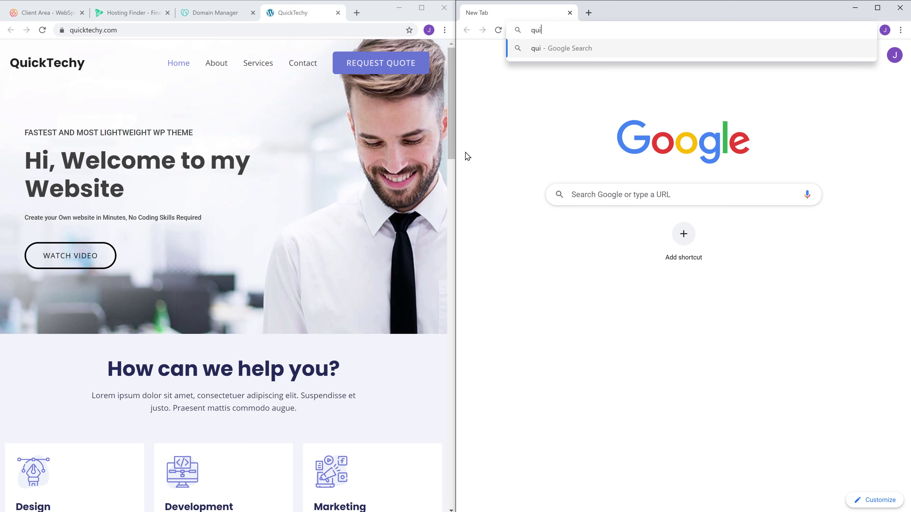
key(Return)
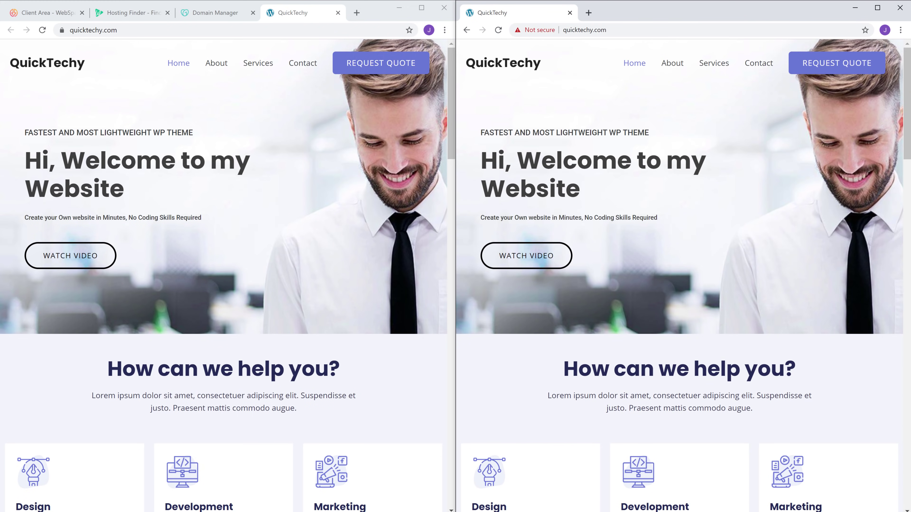
scroll(681, 272, down, 20)
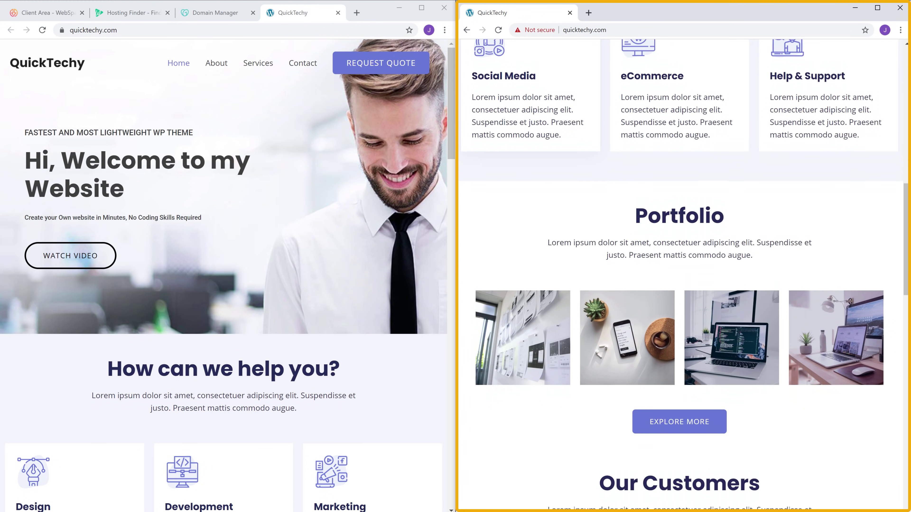
scroll(681, 273, up, 20)
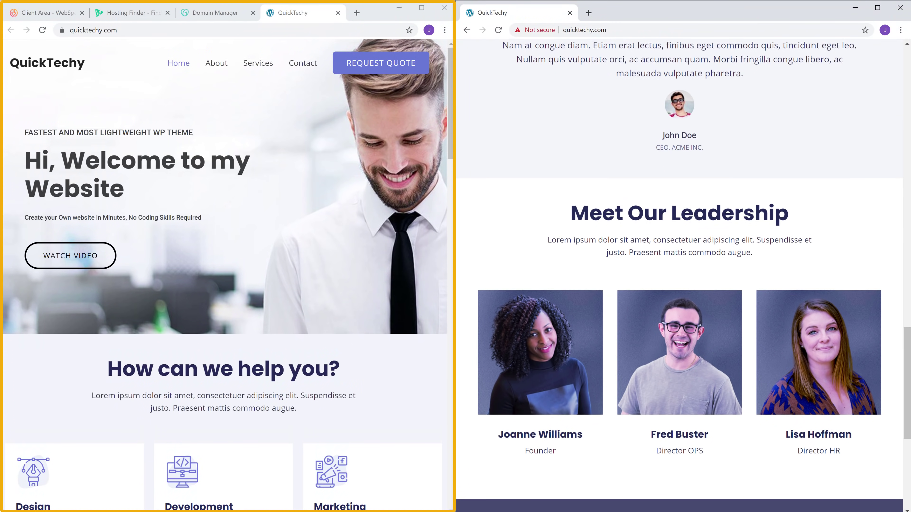
scroll(682, 273, up, 10)
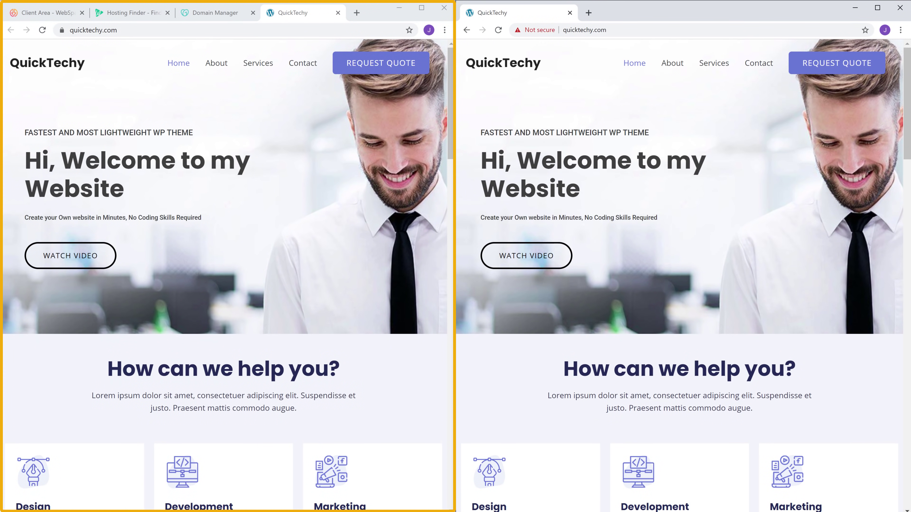
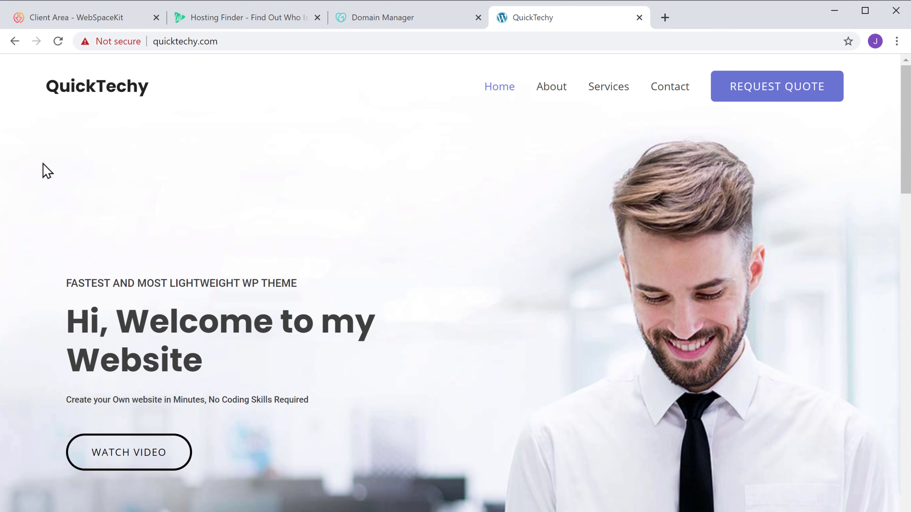
From the WebSpaceKit client area, log into cPanel for the WordPress Hosting Starter plan.
click(43, 22)
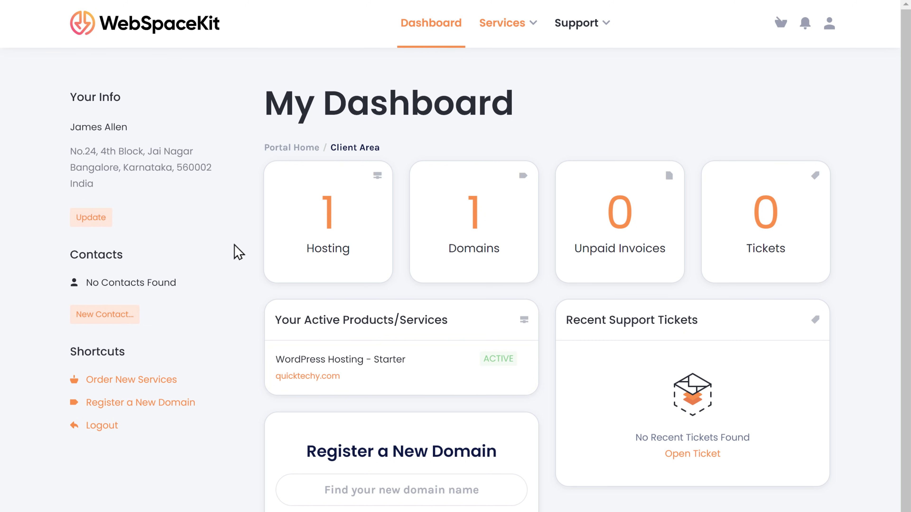
click(297, 382)
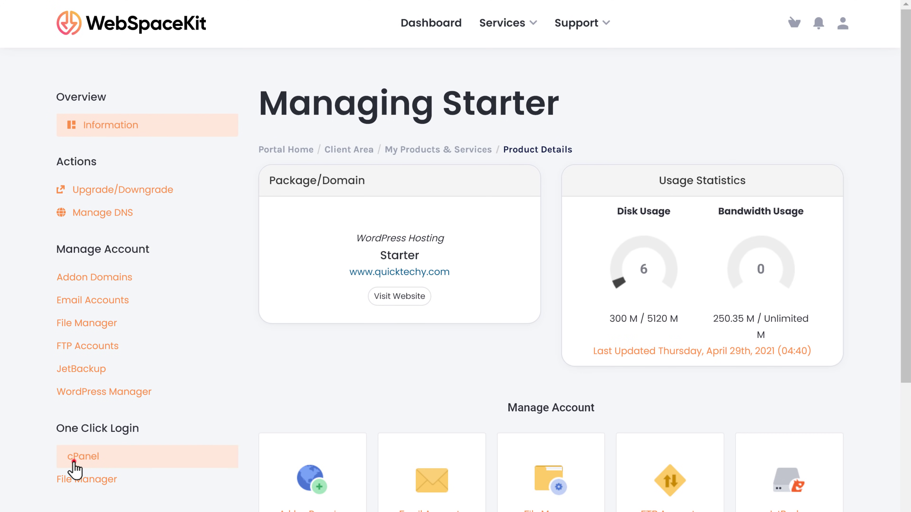
click(73, 461)
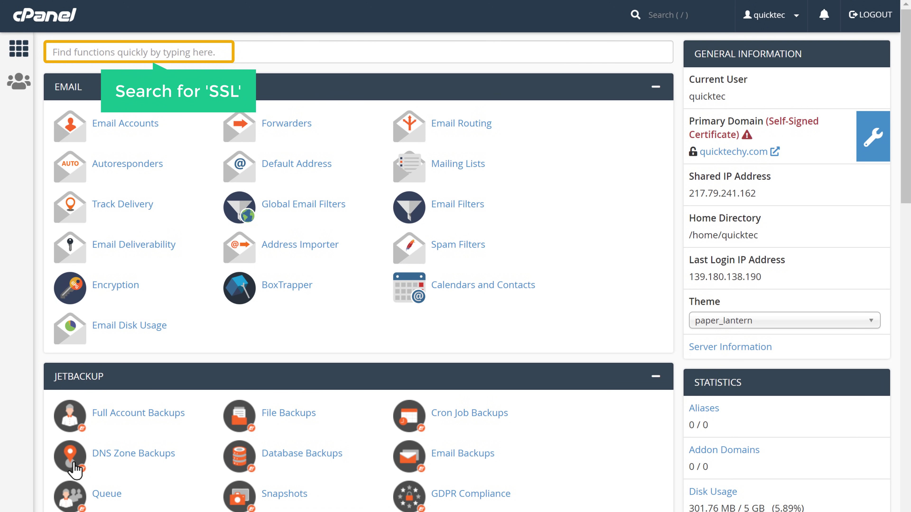
Run AutoSSL on all 8 domains from SSL/TLS Status, found by searching 'SSL'.
click(230, 50)
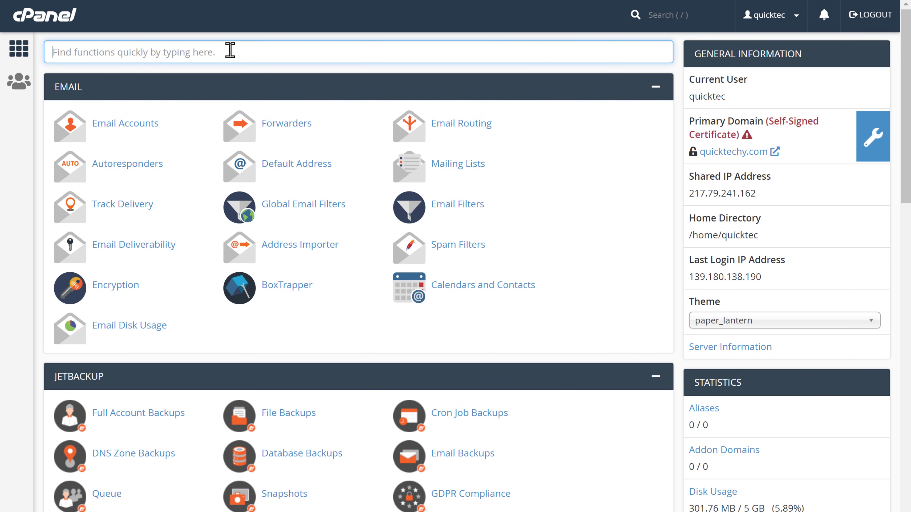
text(SSL)
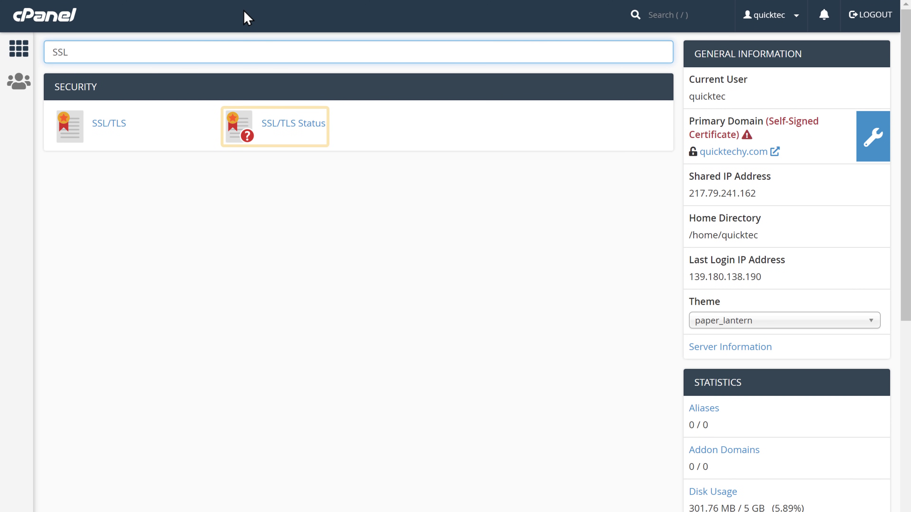
click(275, 126)
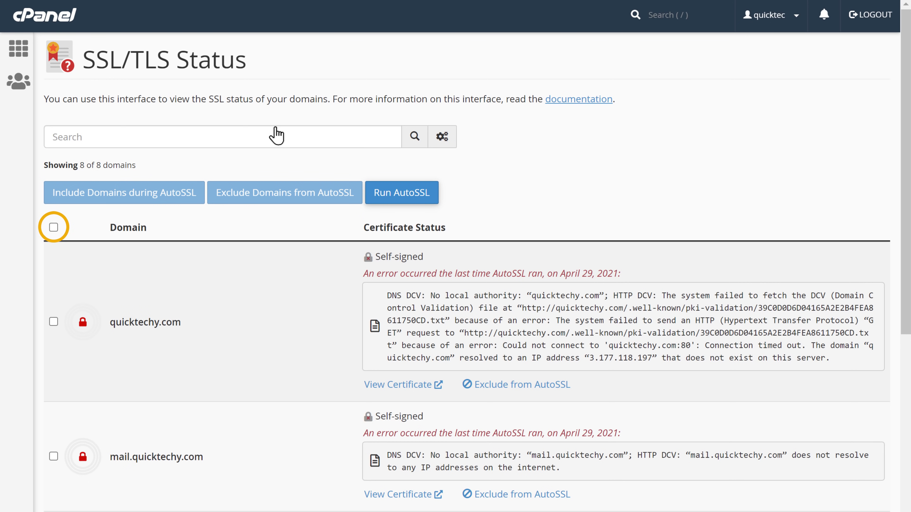
click(54, 228)
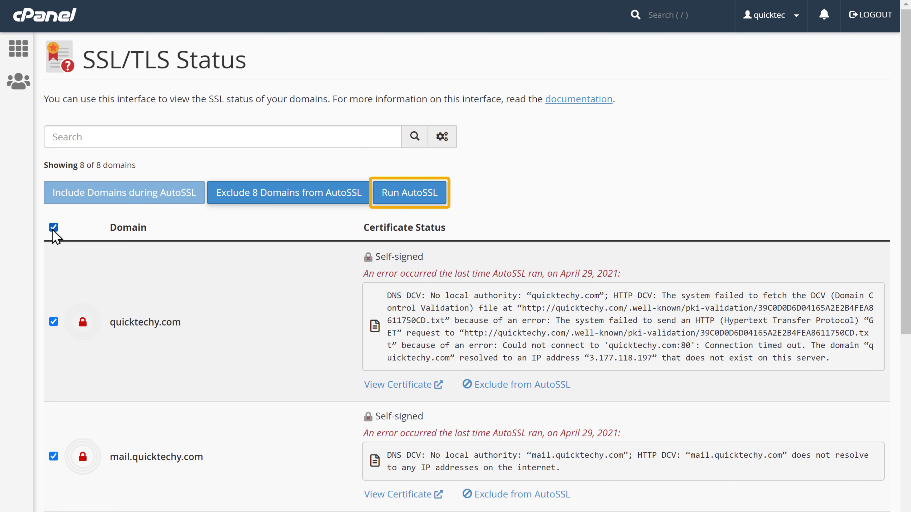
click(410, 200)
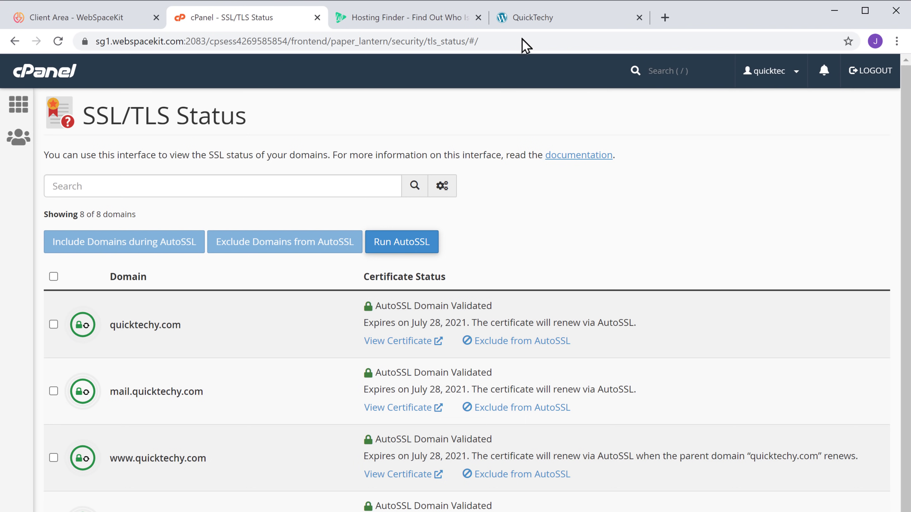
Reload the quicktechy.com homepage to confirm it loads over HTTPS.
click(533, 31)
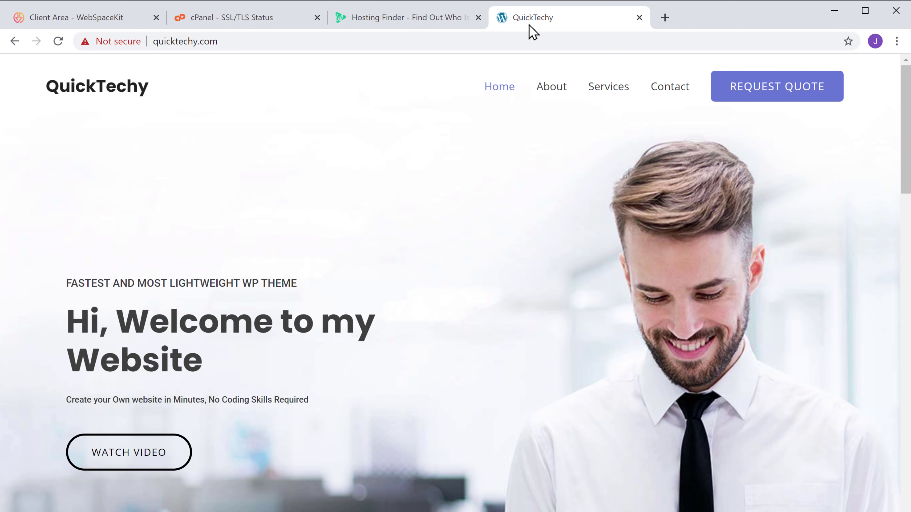
click(60, 48)
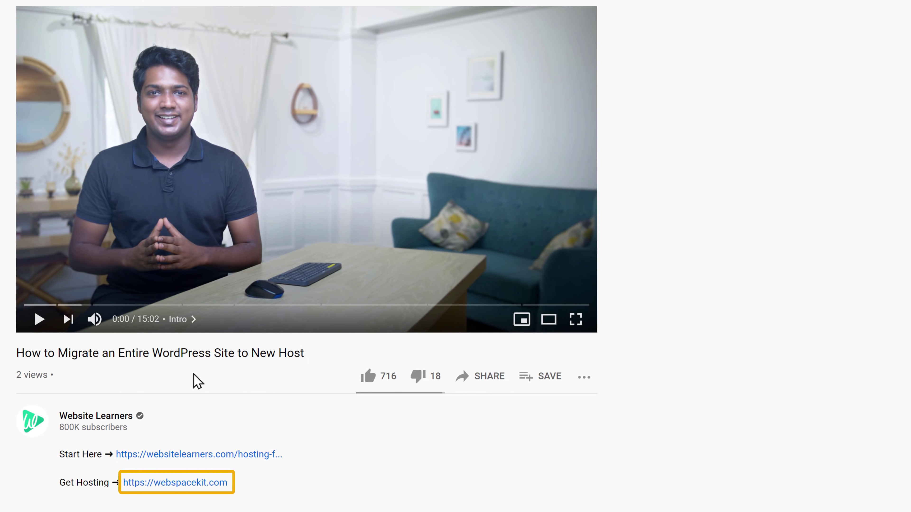
Open webspacekit.com from the video description and browse its Starter, Pro, Business and Geek plans.
click(181, 483)
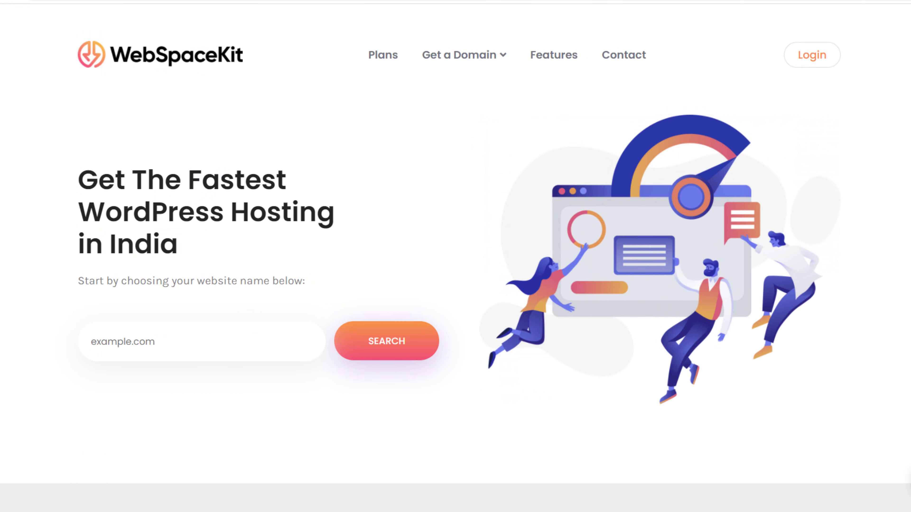
scroll(455, 256, down, 3)
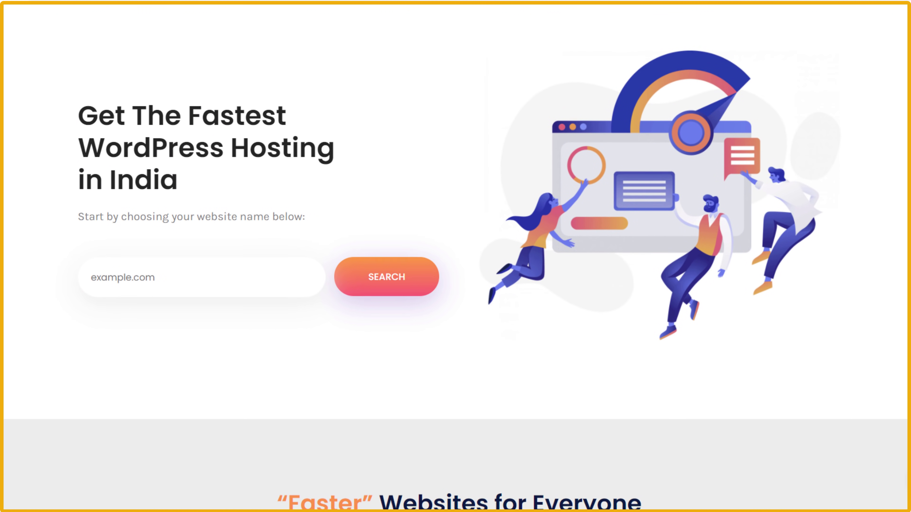
scroll(456, 256, down, 15)
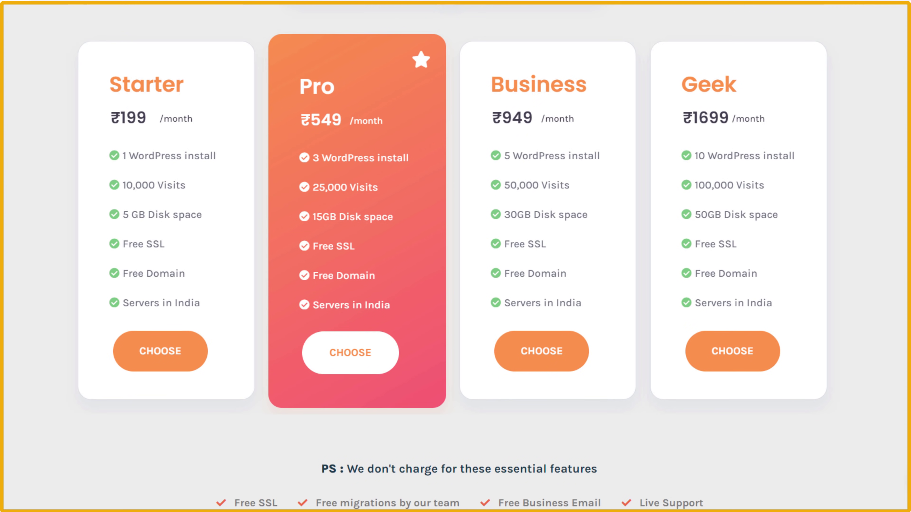
scroll(455, 256, down, 15)
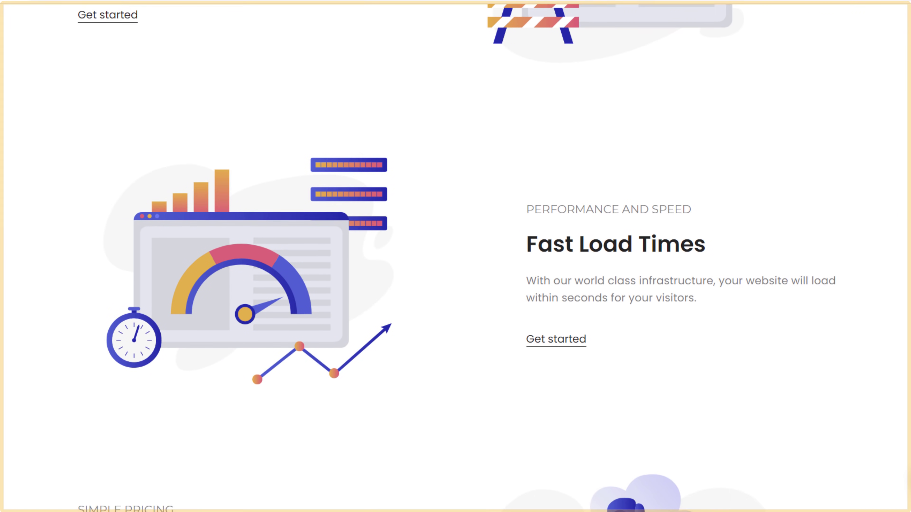
scroll(455, 256, down, 15)
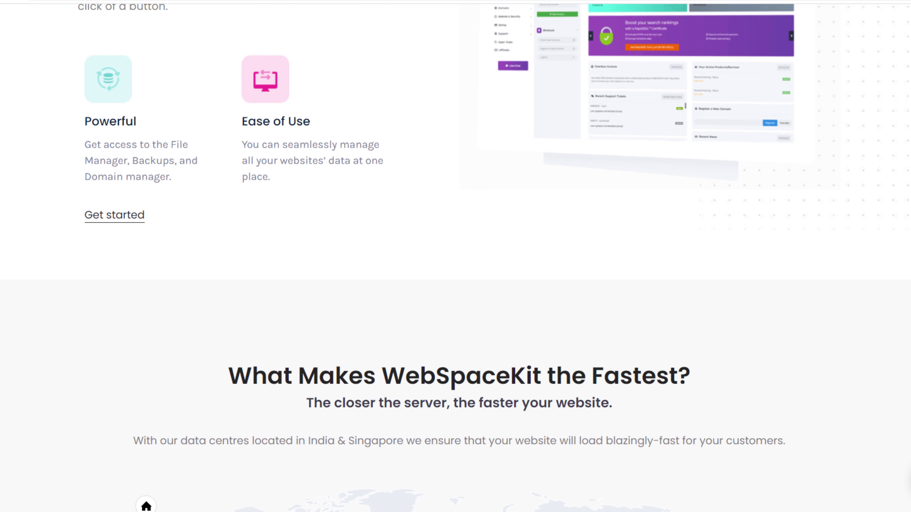
scroll(456, 256, down, 15)
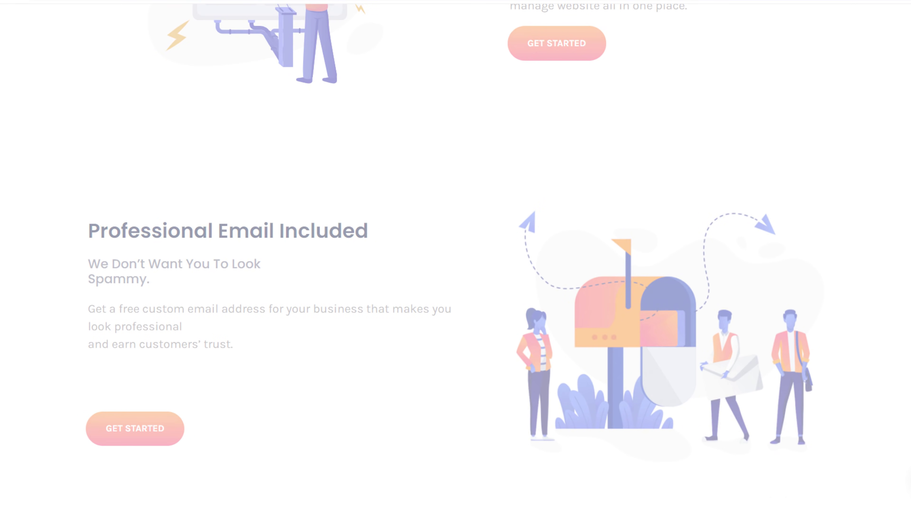